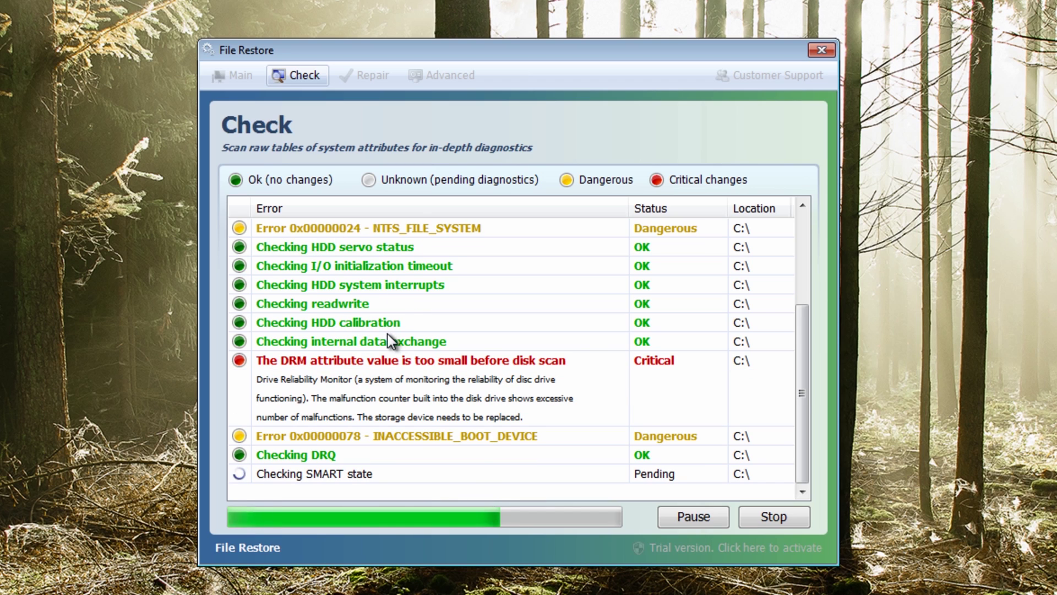
Scroll through the fake disk check results until the Repair page reports 7 issues
{"action": "left_click_drag", "start_coordinate": [803, 401], "coordinate": [807, 296]}
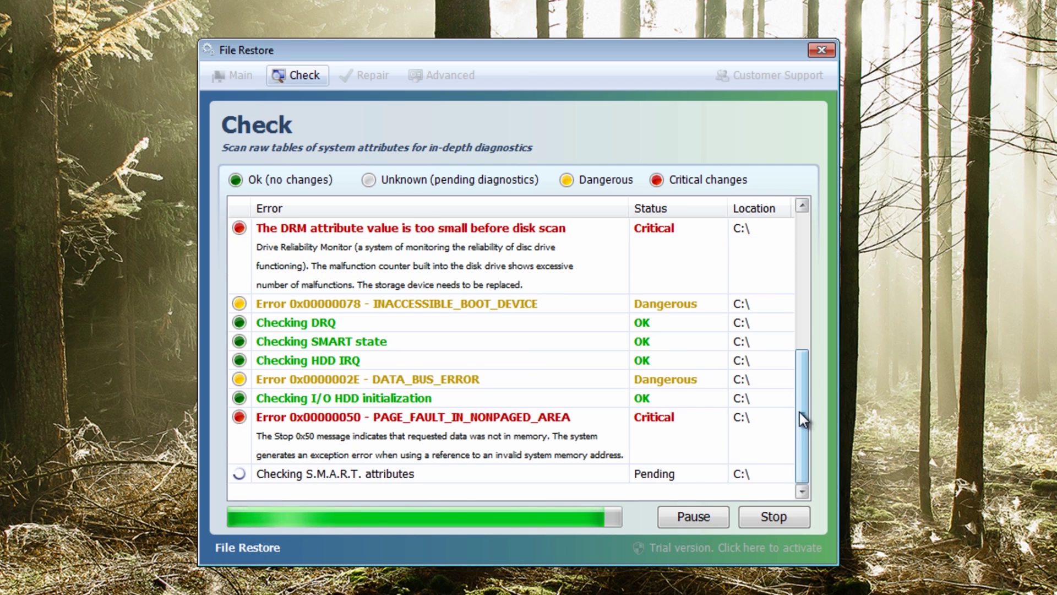
{"action": "left_click_drag", "start_coordinate": [800, 412], "coordinate": [800, 263]}
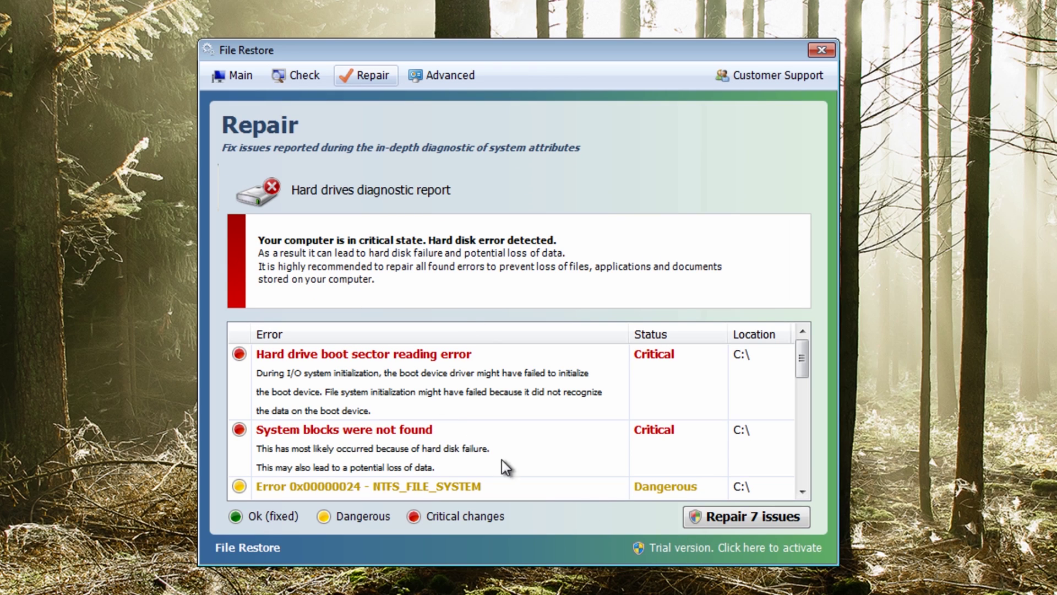
{"action": "left_click", "coordinate": [700, 552]}
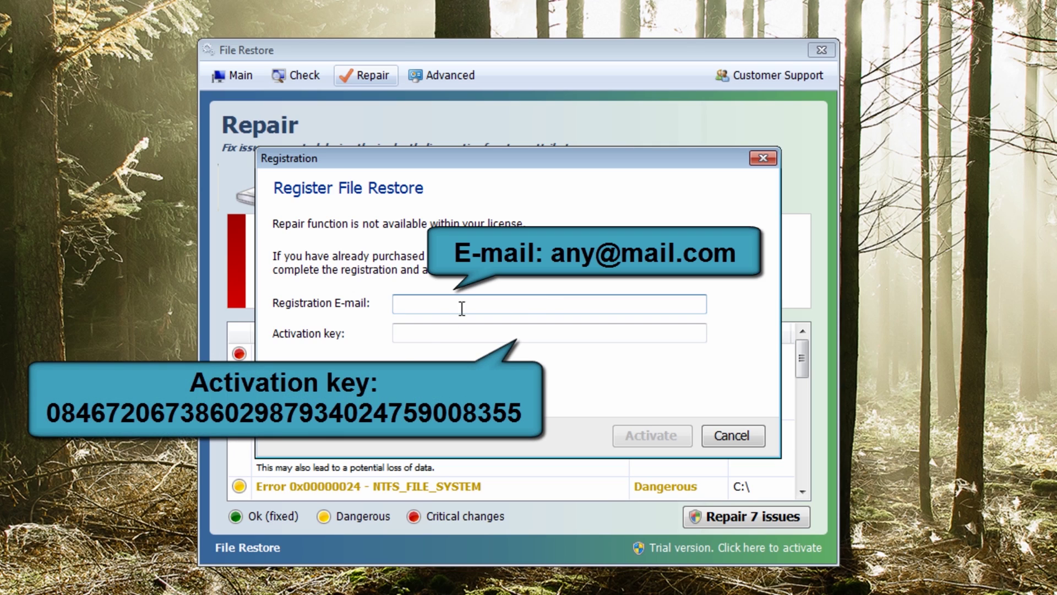
{"action": "left_click", "coordinate": [397, 340]}
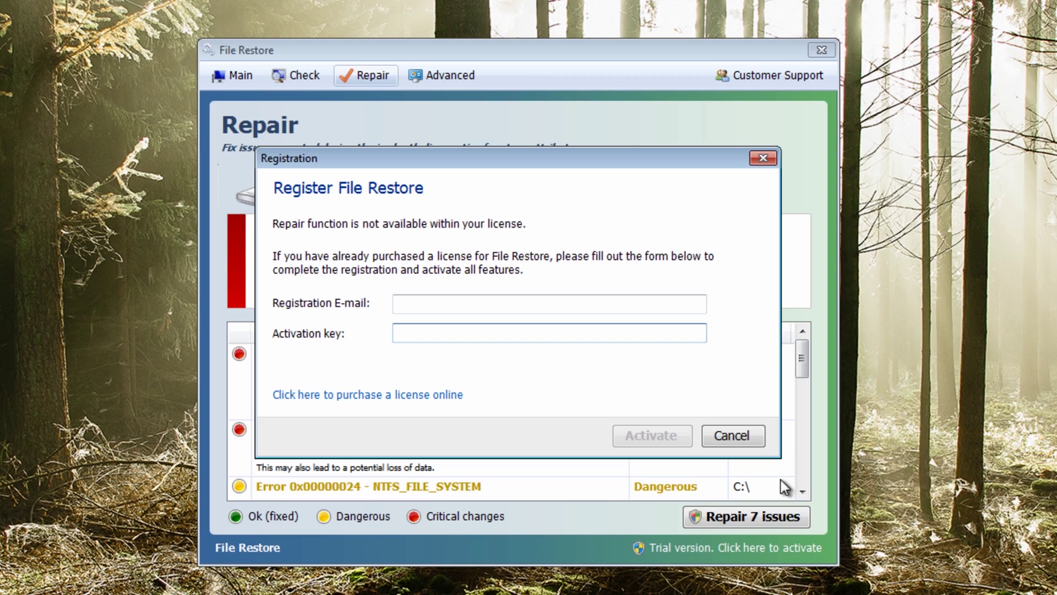
{"action": "left_click", "coordinate": [728, 436]}
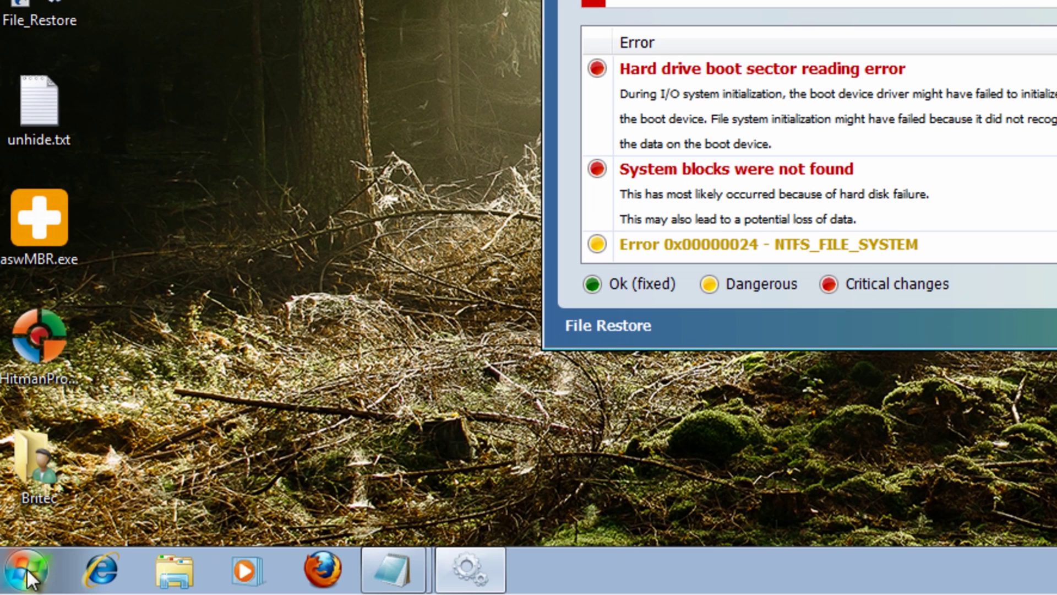
{"action": "left_click", "coordinate": [25, 571]}
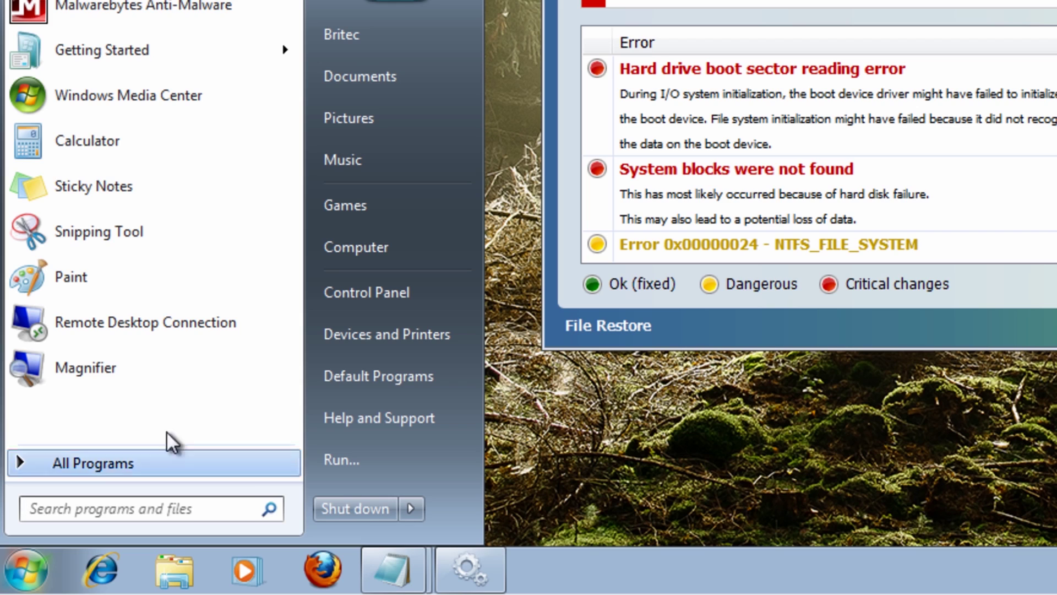
{"action": "left_click", "coordinate": [957, 524]}
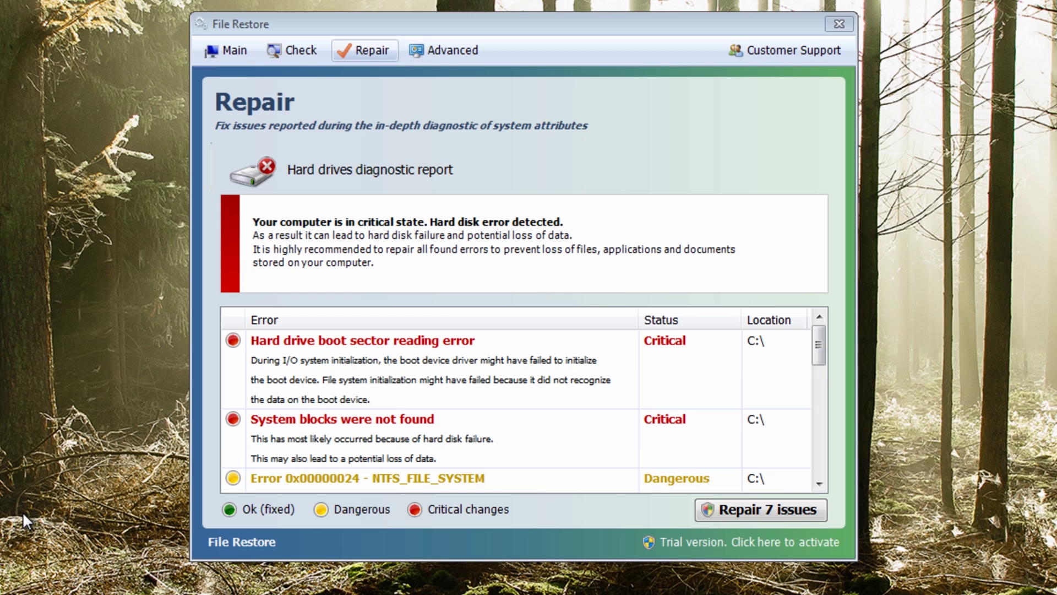
{"action": "key", "text": "super+e"}
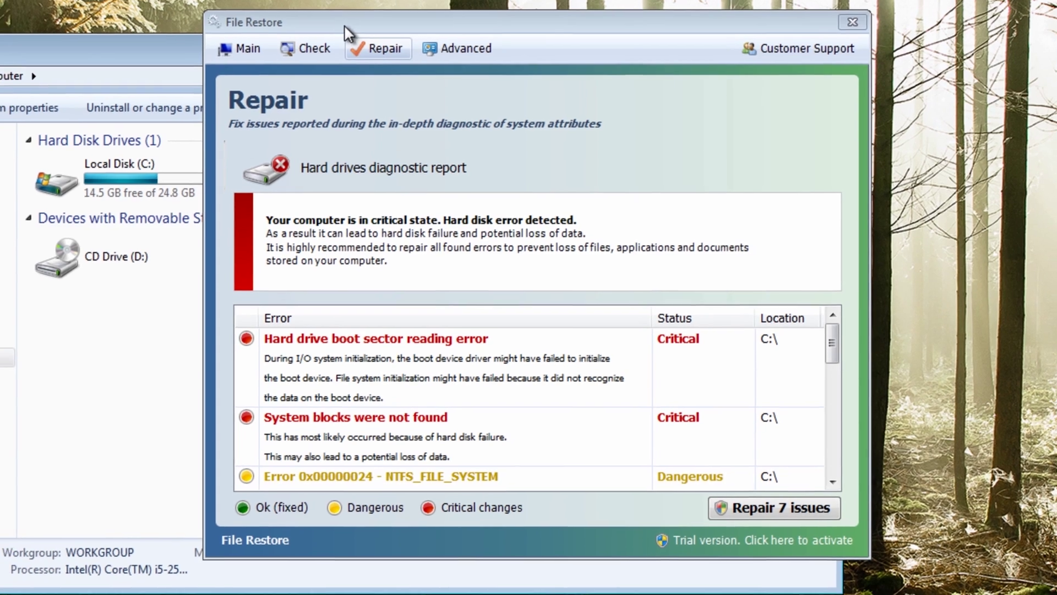
{"action": "left_click_drag", "start_coordinate": [331, 25], "coordinate": [765, 69]}
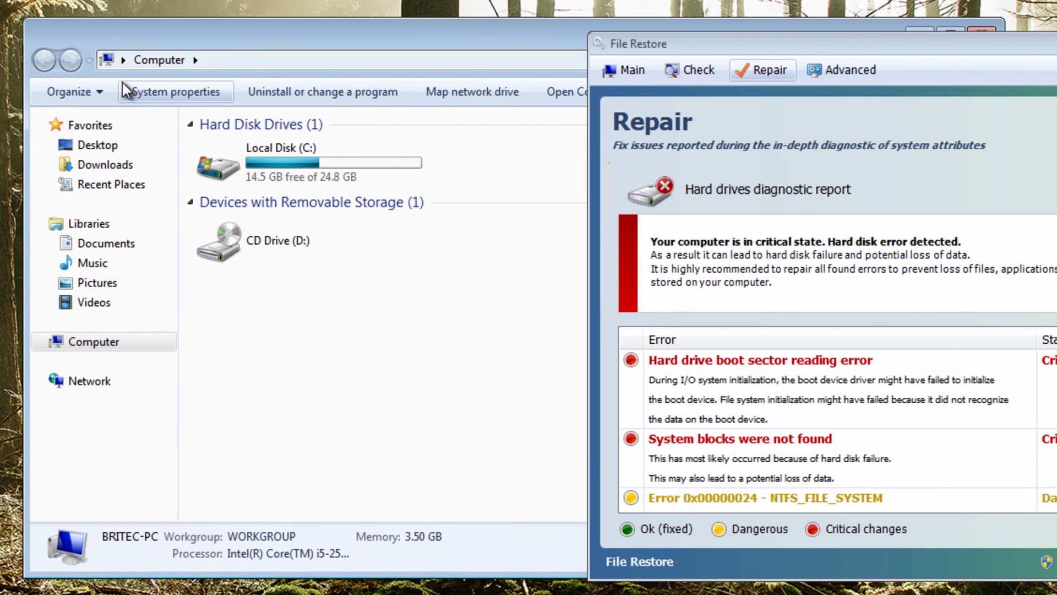
{"action": "left_click", "coordinate": [105, 61]}
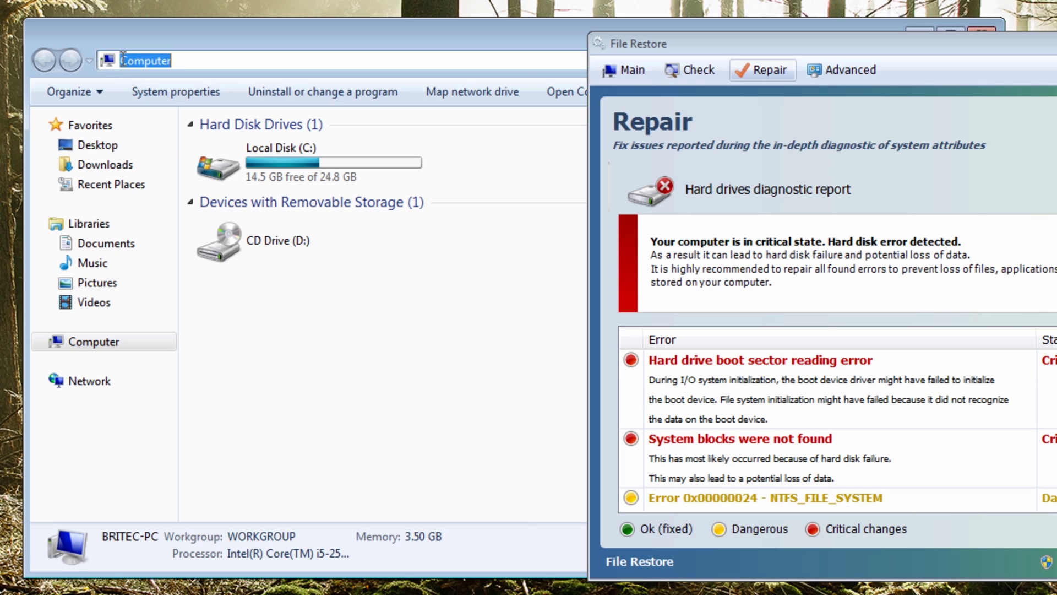
{"action": "key", "text": "BackSpace"}
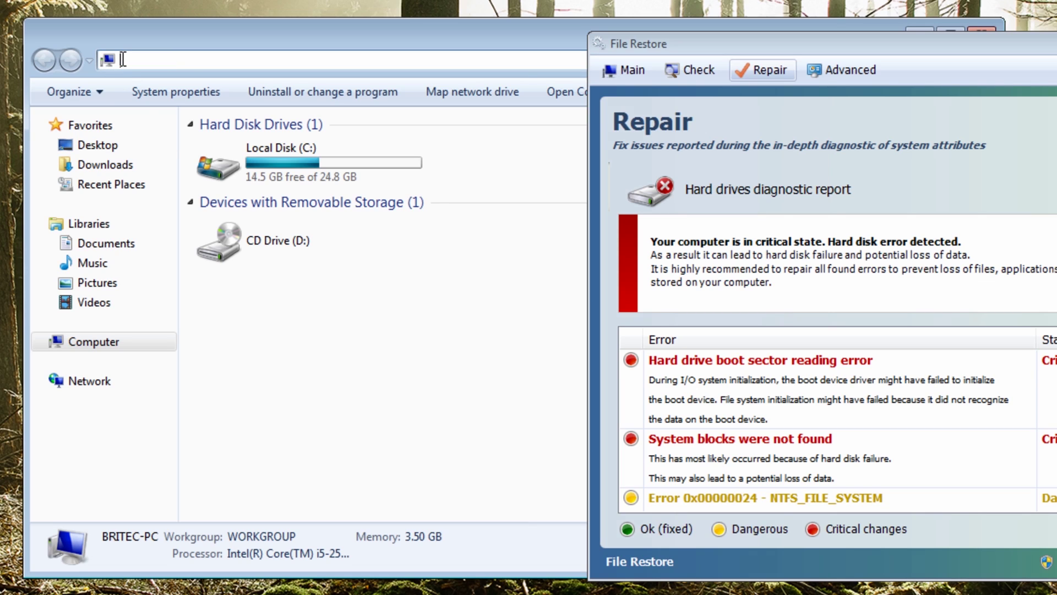
{"action": "type", "text": "http"}
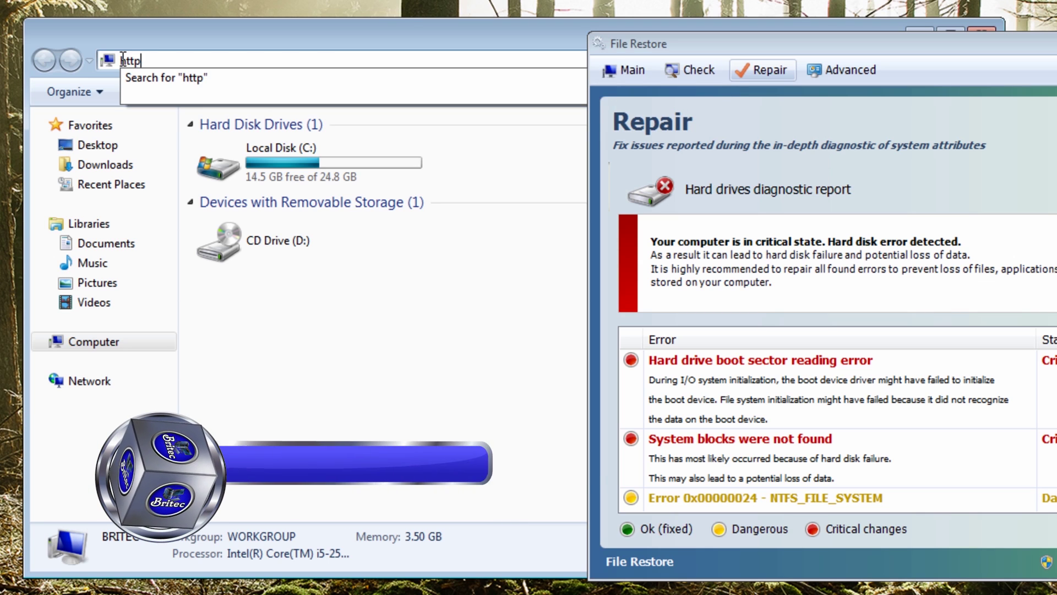
{"action": "type", "text": "://"}
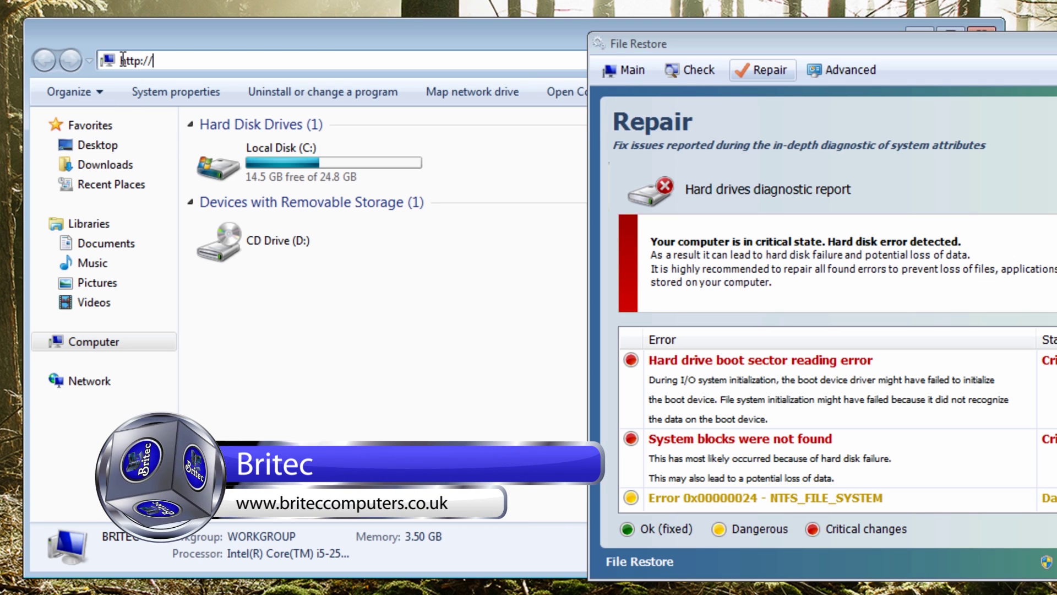
{"action": "type", "text": "live"}
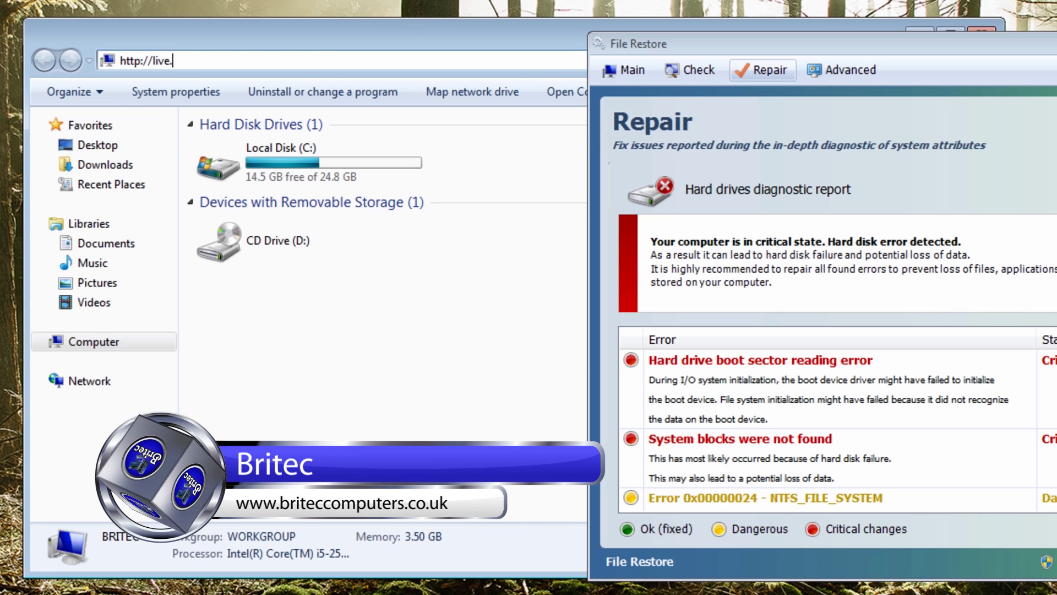
{"action": "type", "text": ".sysintern"}
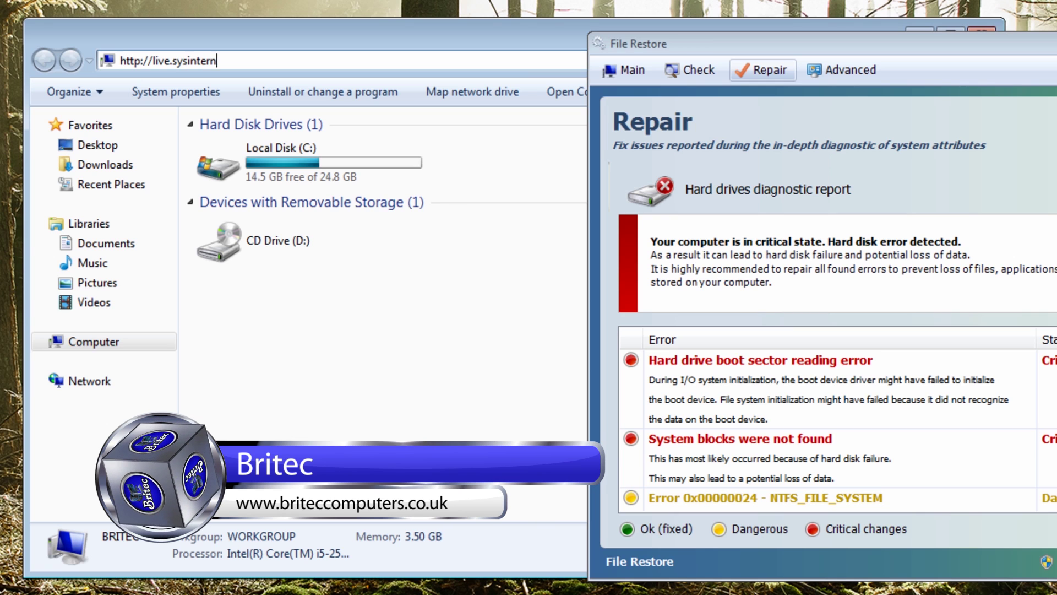
{"action": "type", "text": "als.com"}
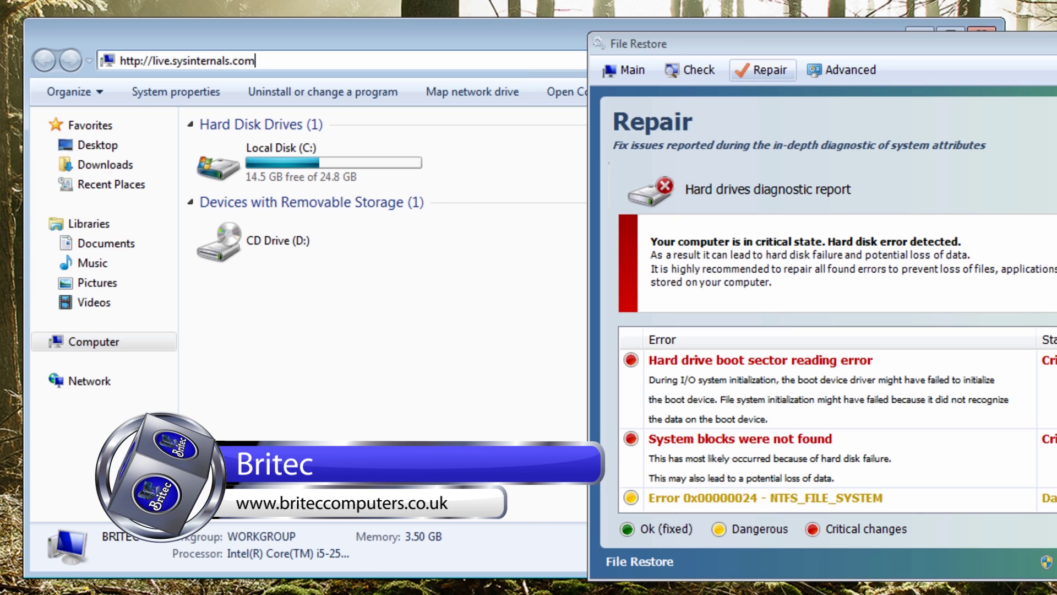
{"action": "type", "text": "/proc"}
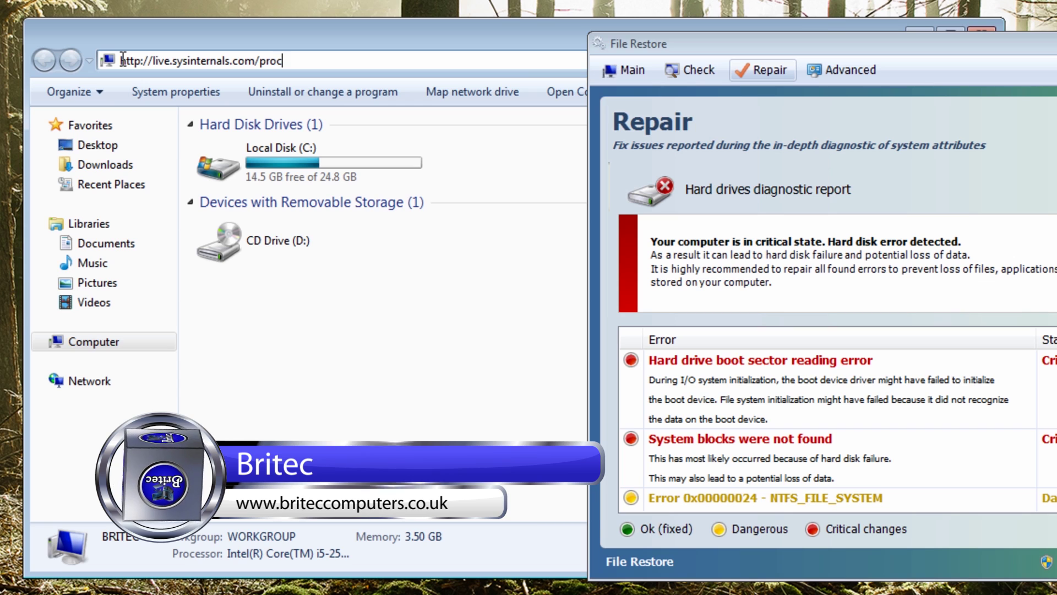
{"action": "type", "text": "exp.exe"}
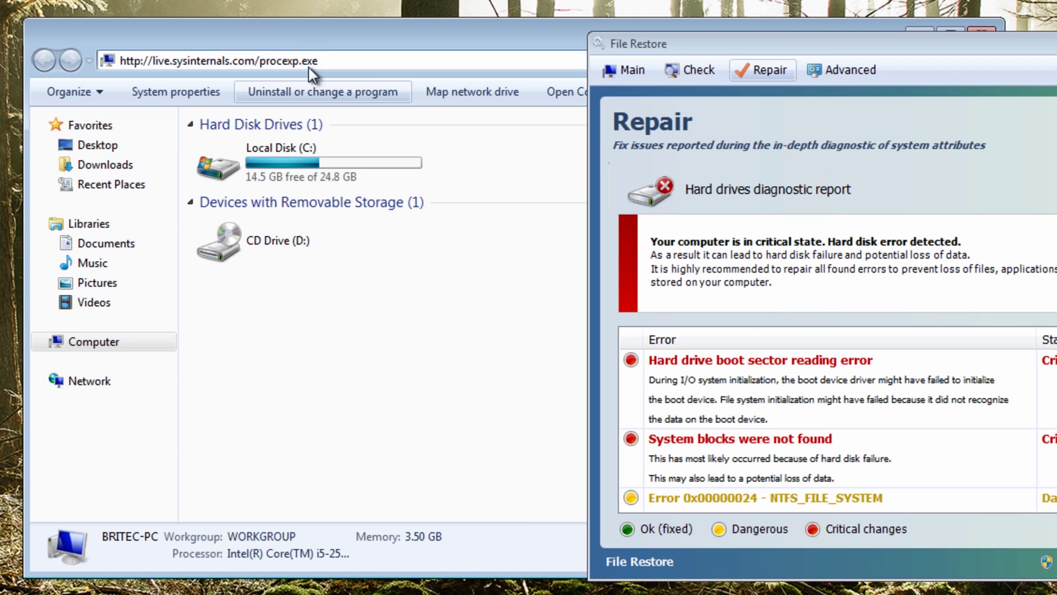
{"action": "key", "text": "Return"}
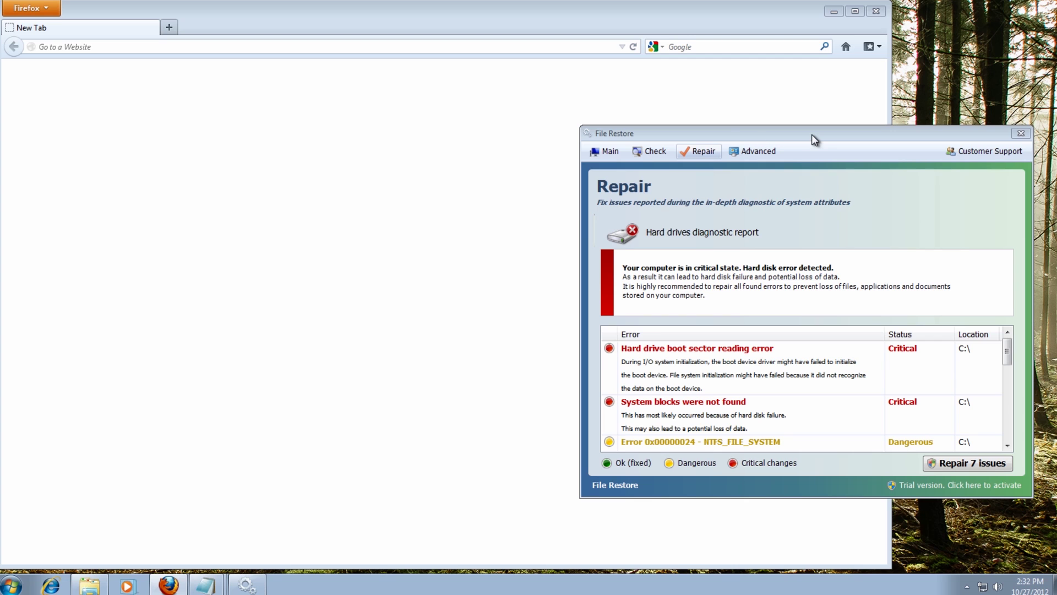
Save procexp.exe from Firefox's download prompt
{"action": "left_click_drag", "start_coordinate": [814, 139], "coordinate": [450, 126]}
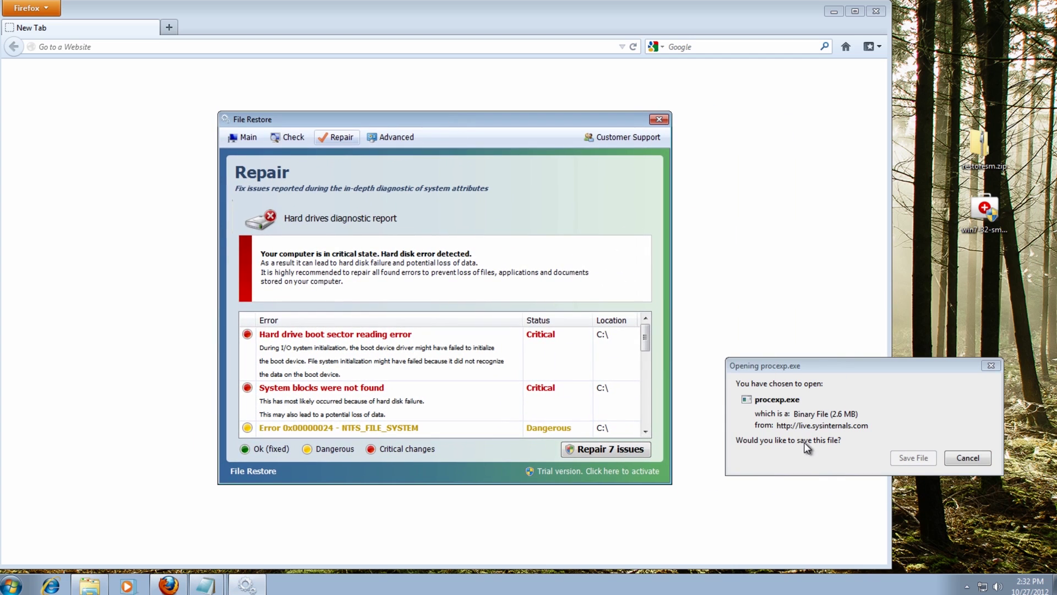
{"action": "left_click", "coordinate": [885, 449]}
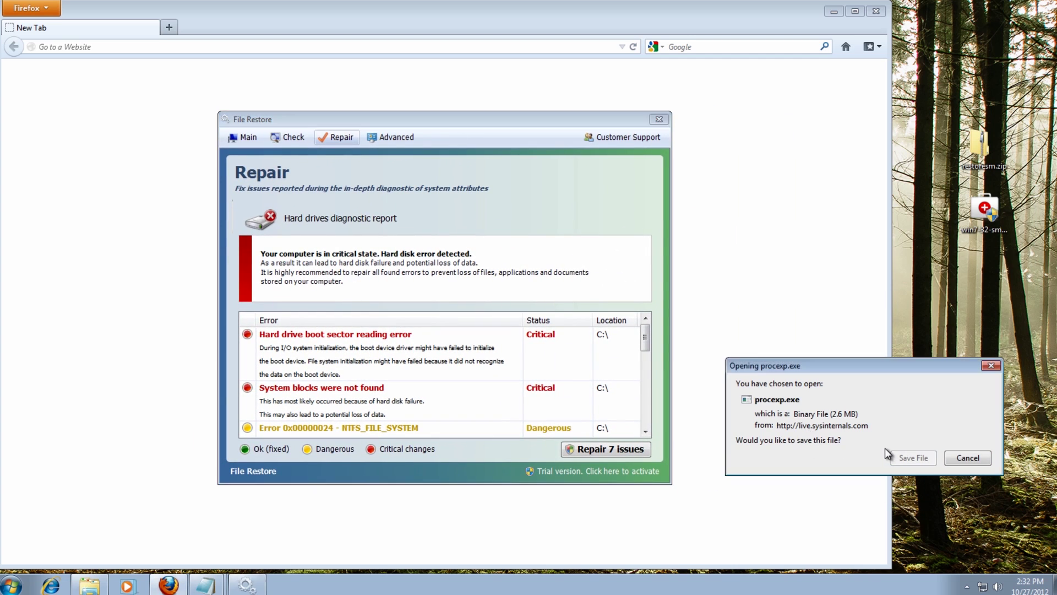
{"action": "left_click", "coordinate": [907, 458]}
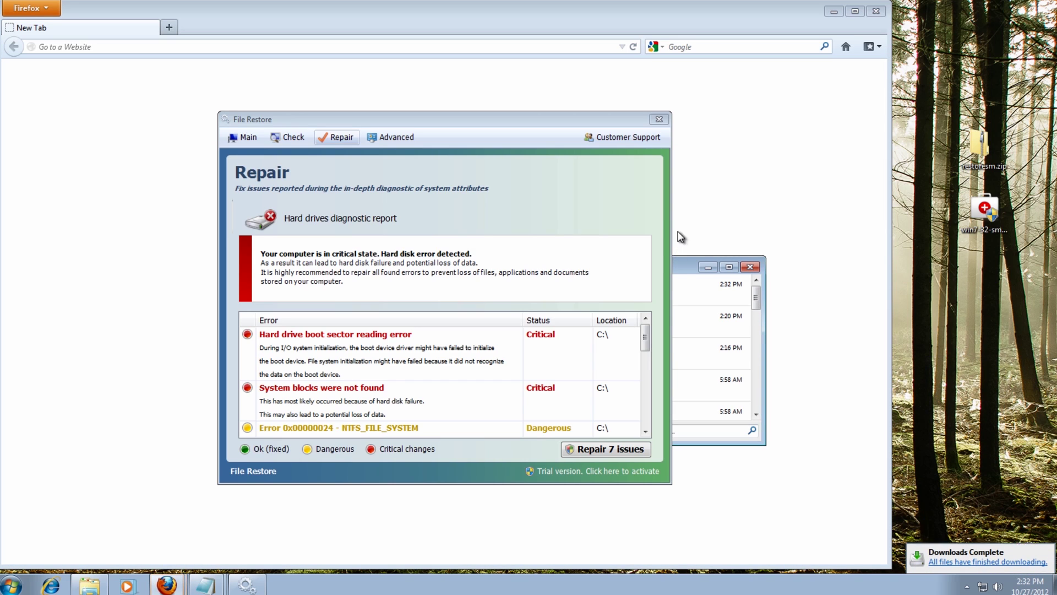
Copy procexp.exe from the downloads list to the desktop, then close the list and Firefox
{"action": "left_click_drag", "start_coordinate": [681, 274], "coordinate": [851, 254]}
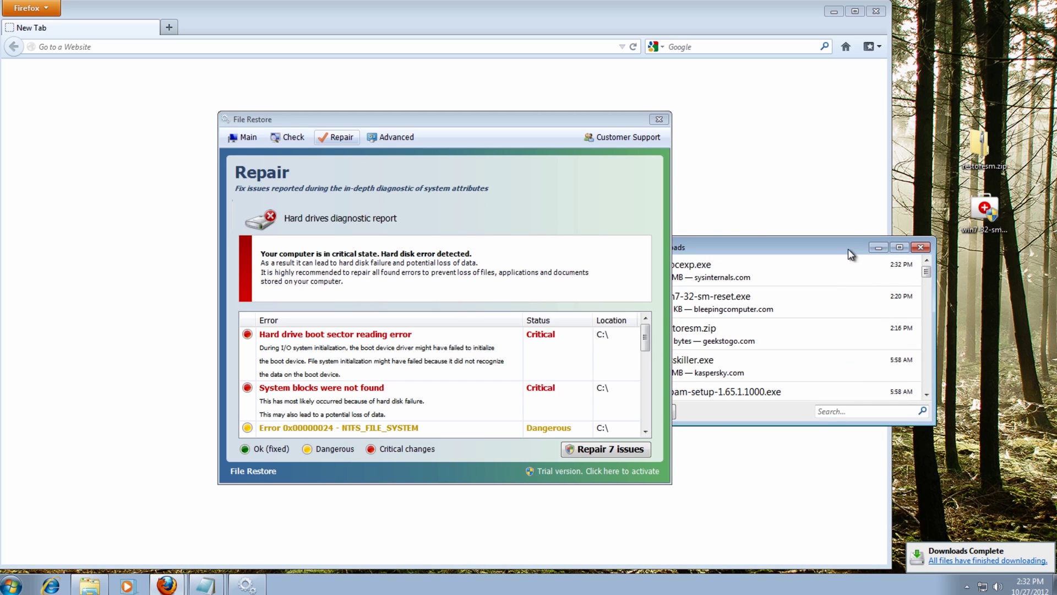
{"action": "left_click_drag", "start_coordinate": [709, 272], "coordinate": [962, 77]}
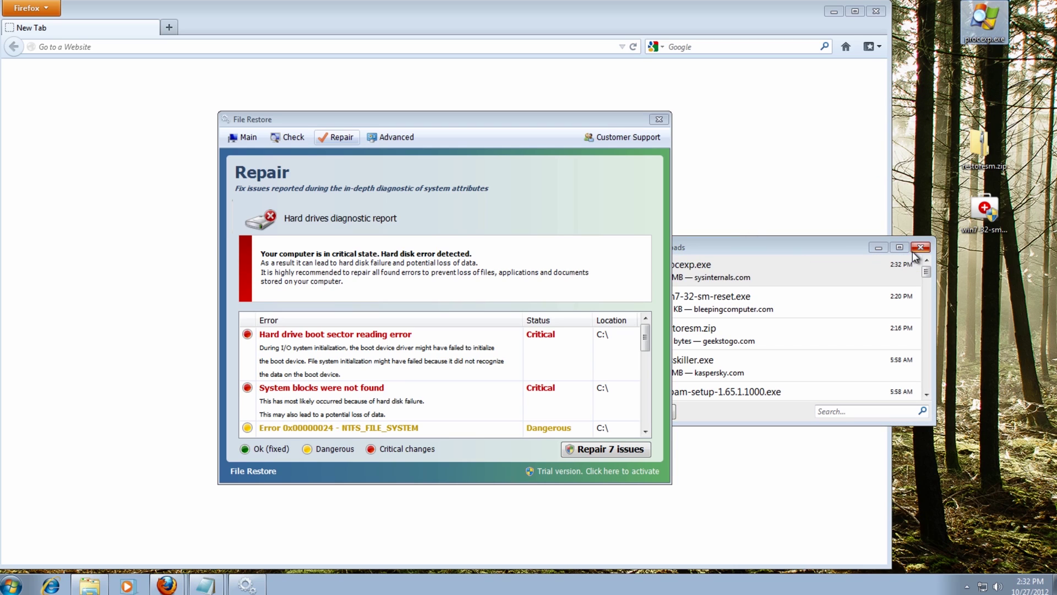
{"action": "right_click", "coordinate": [717, 271]}
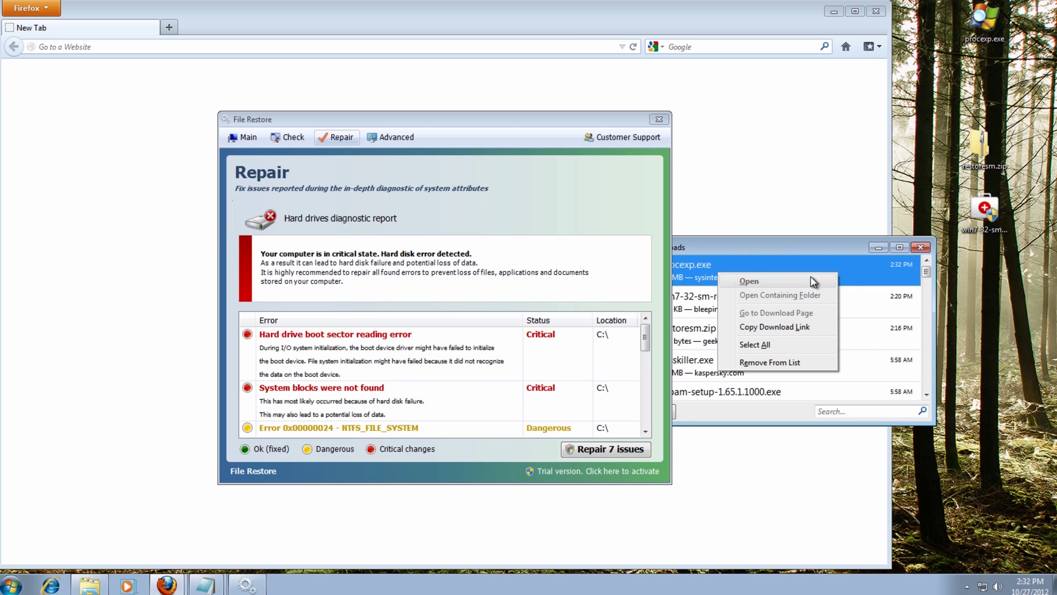
{"action": "left_click", "coordinate": [920, 249]}
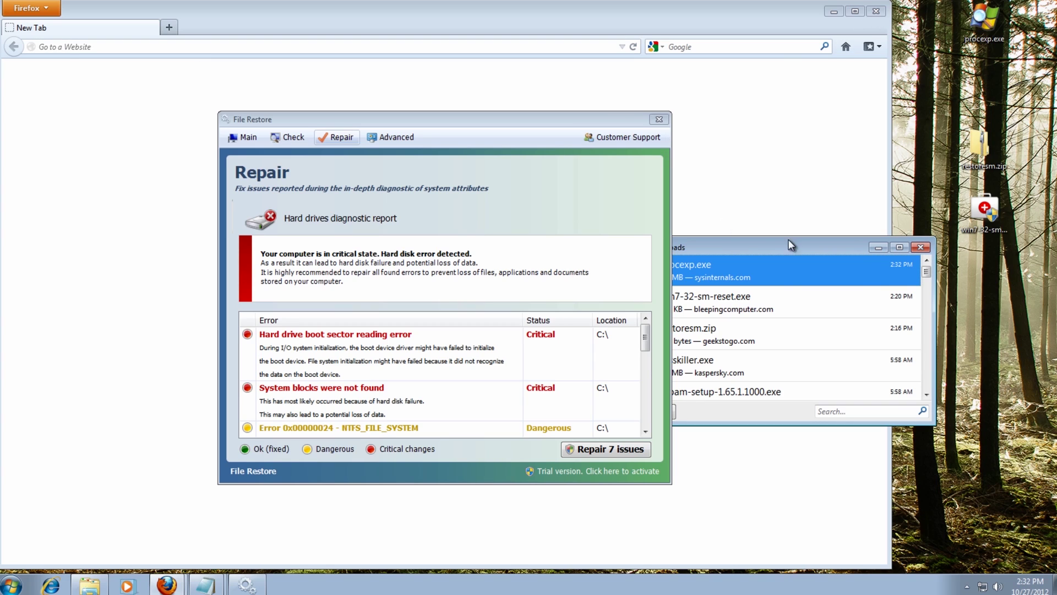
{"action": "left_click", "coordinate": [919, 248]}
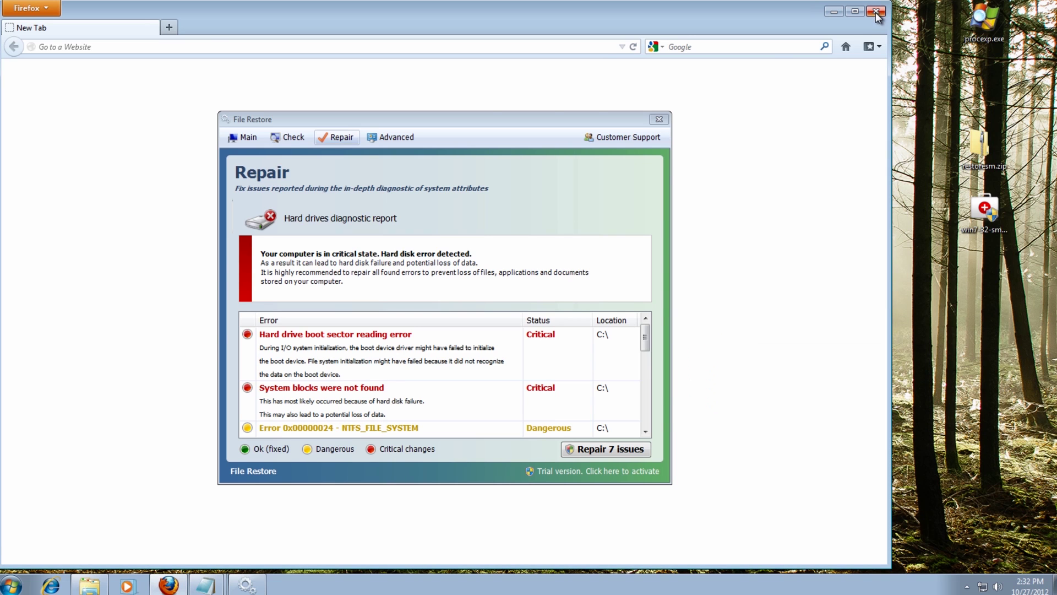
{"action": "left_click", "coordinate": [876, 11]}
Close the Computer window and place the procexp.exe icon beside File Restore
{"action": "left_click_drag", "start_coordinate": [449, 120], "coordinate": [543, 130]}
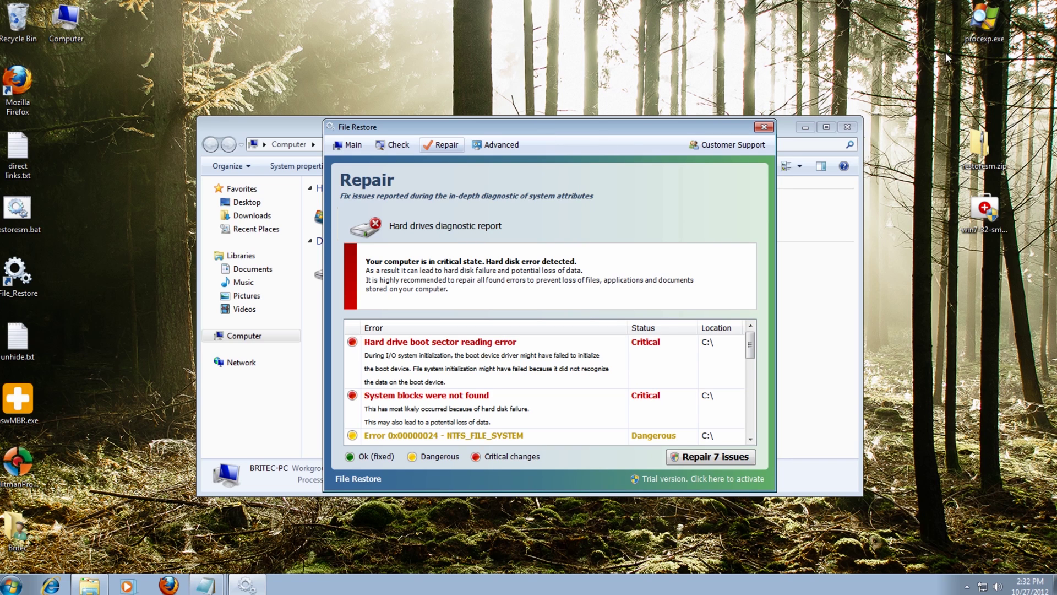
{"action": "left_click", "coordinate": [851, 126]}
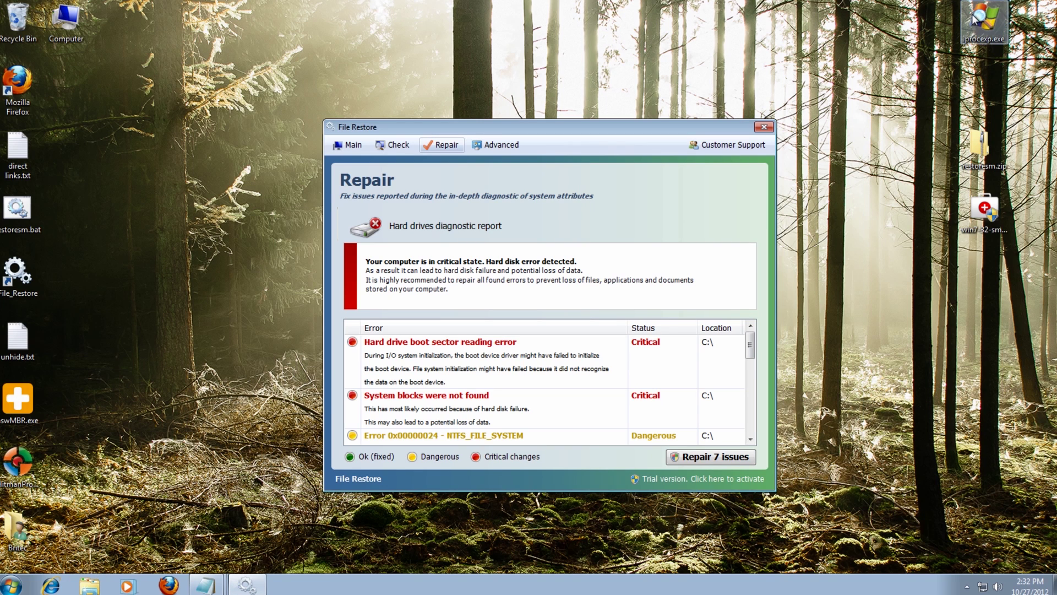
{"action": "left_click_drag", "start_coordinate": [974, 20], "coordinate": [256, 260]}
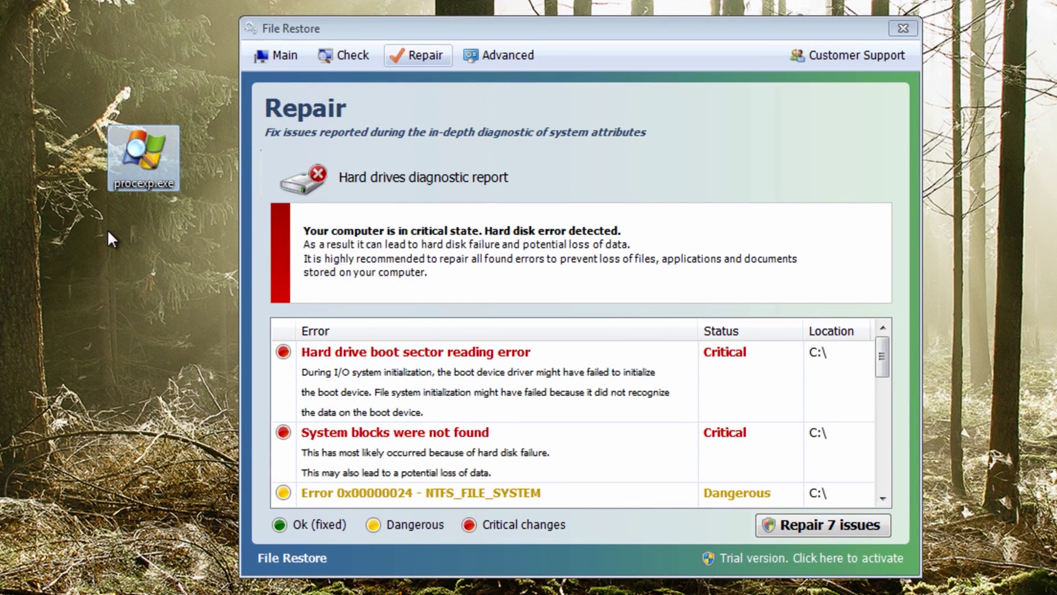
{"action": "mouse_move", "coordinate": [122, 185]}
Launch Process Explorer from procexp.exe and scroll down its process list
{"action": "mouse_move", "coordinate": [137, 146]}
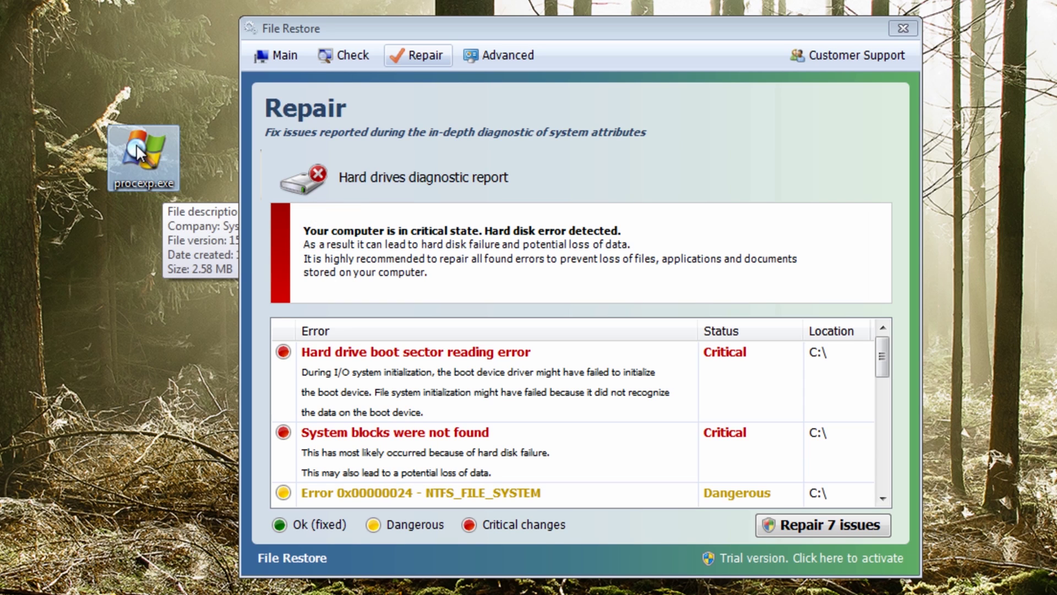
{"action": "double_click", "coordinate": [138, 149]}
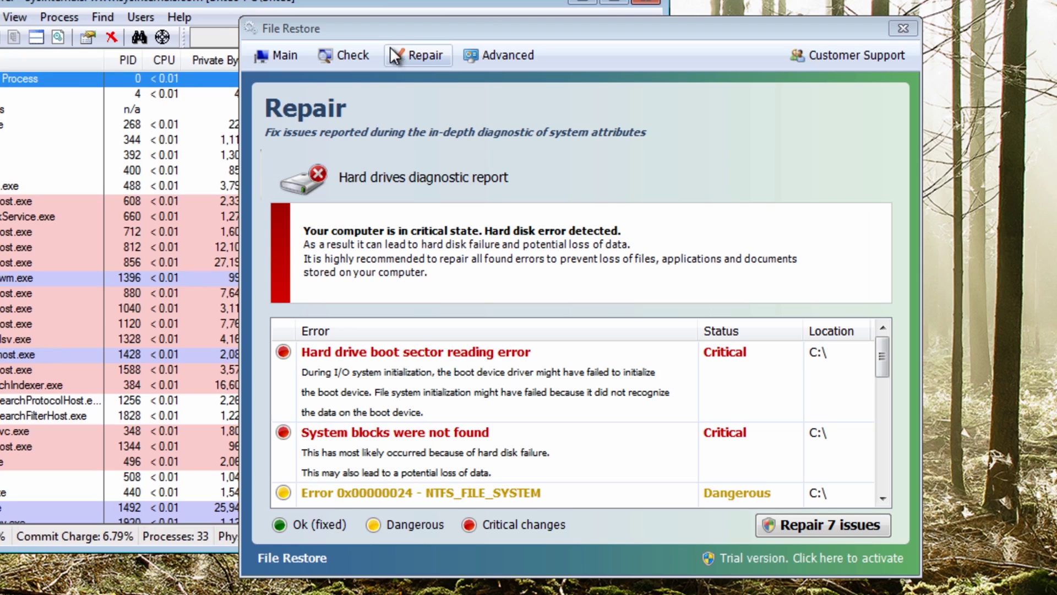
{"action": "left_click_drag", "start_coordinate": [381, 25], "coordinate": [748, 42]}
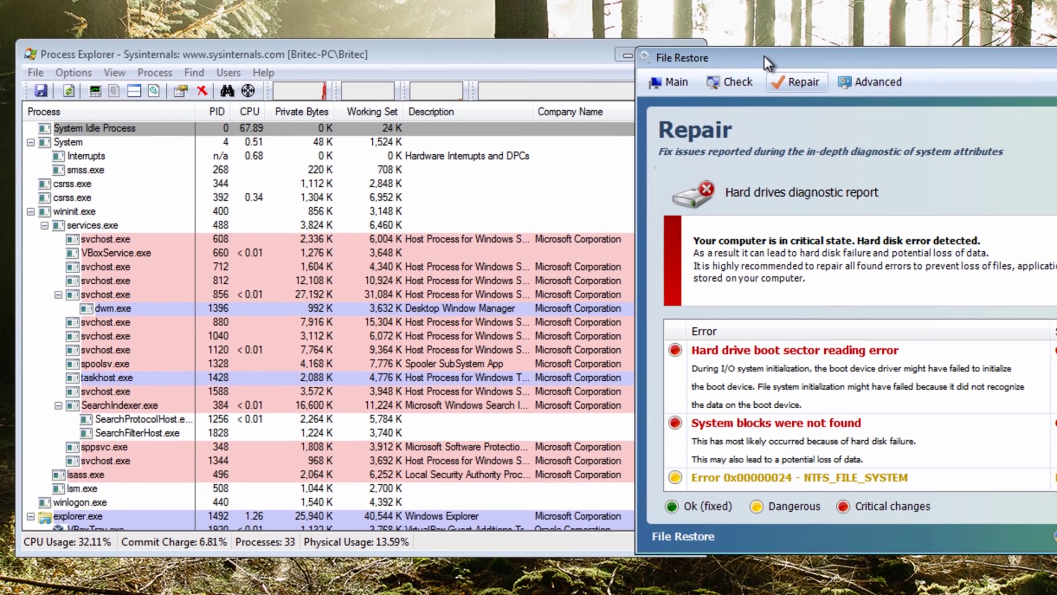
{"action": "left_click", "coordinate": [424, 57]}
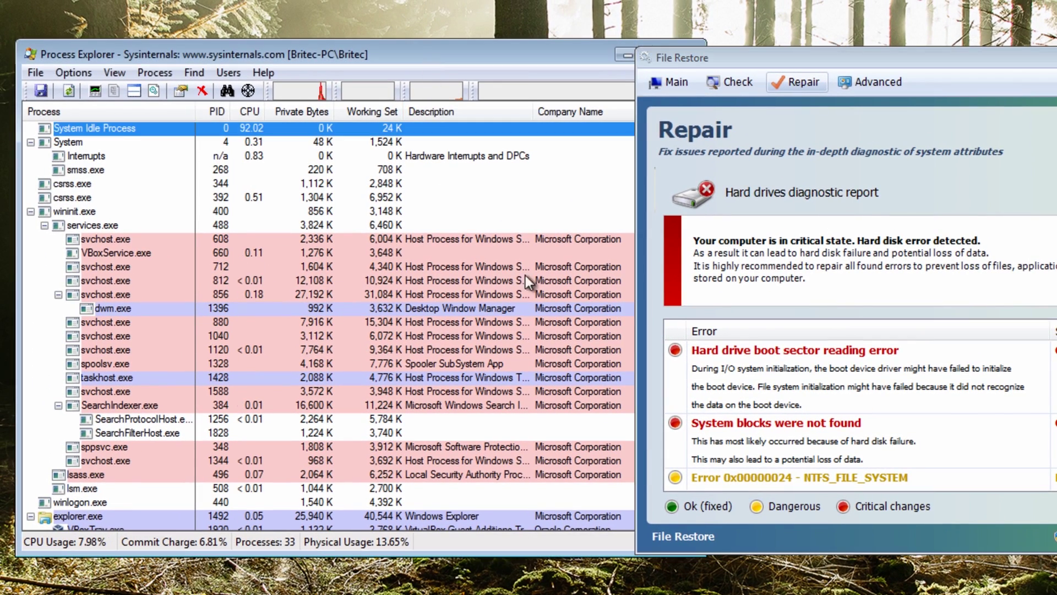
{"action": "scroll", "coordinate": [518, 352], "scroll_direction": "down", "scroll_amount": 2}
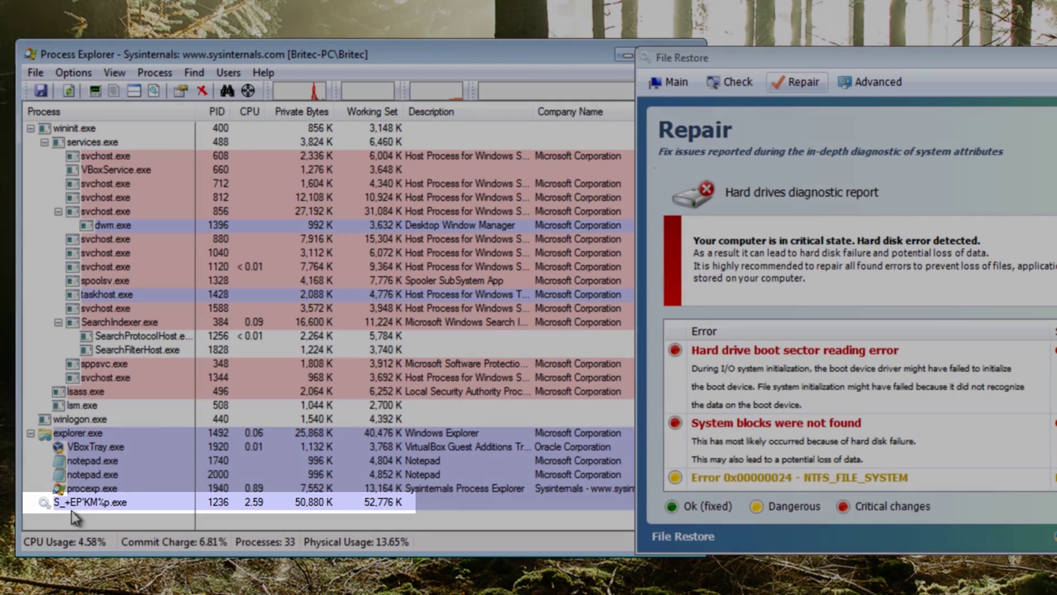
Show the File_Restore desktop shortcut's Properties to reveal its ProgramData target
{"action": "mouse_move", "coordinate": [85, 508]}
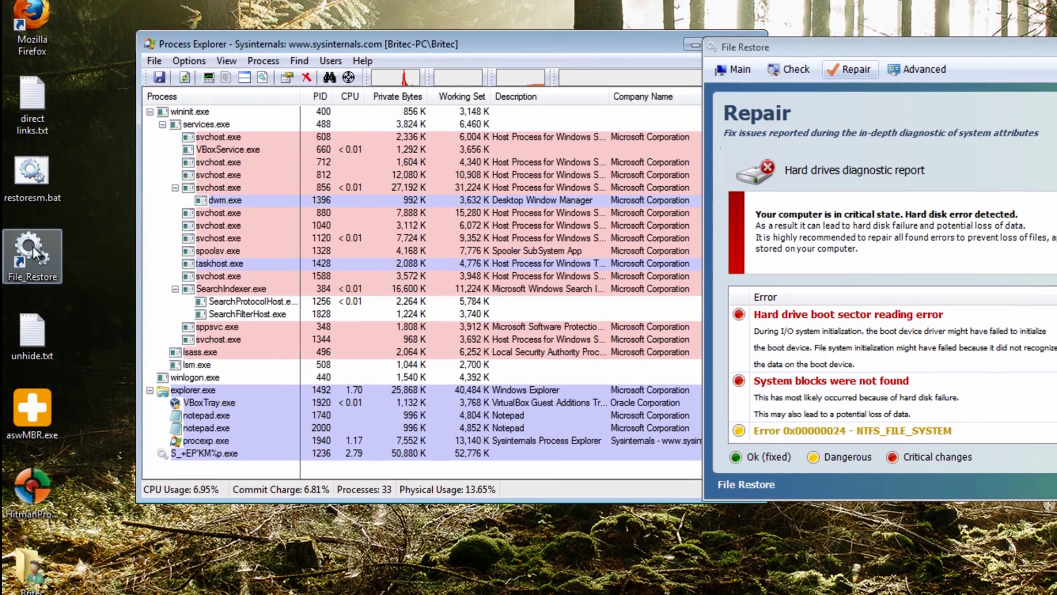
{"action": "right_click", "coordinate": [32, 252]}
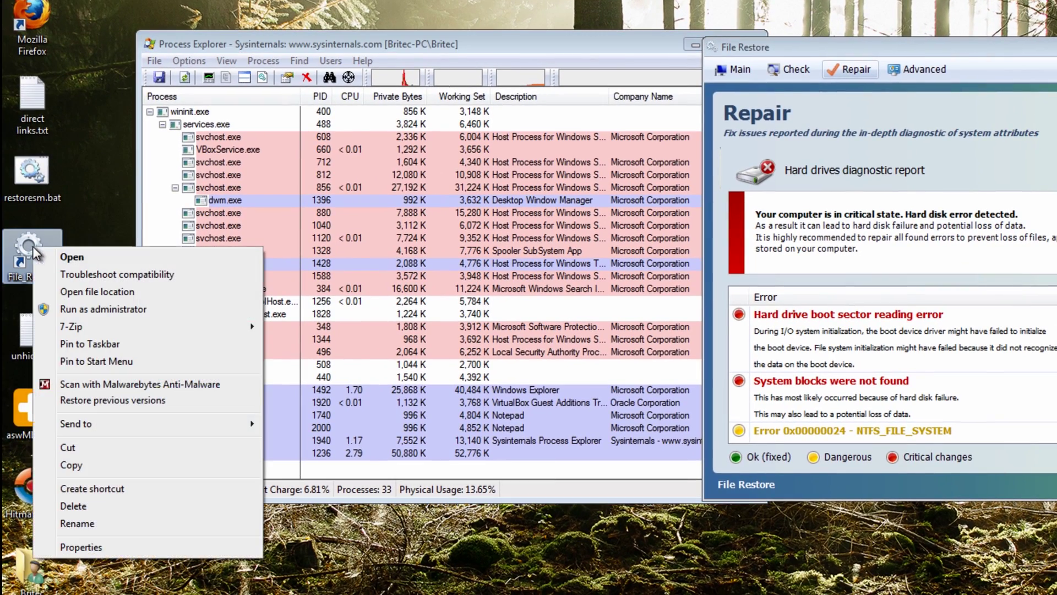
{"action": "left_click", "coordinate": [83, 547]}
Close the shortcut Properties and open Local Disk (C:) in a new Explorer window
{"action": "left_click_drag", "start_coordinate": [130, 212], "coordinate": [137, 102]}
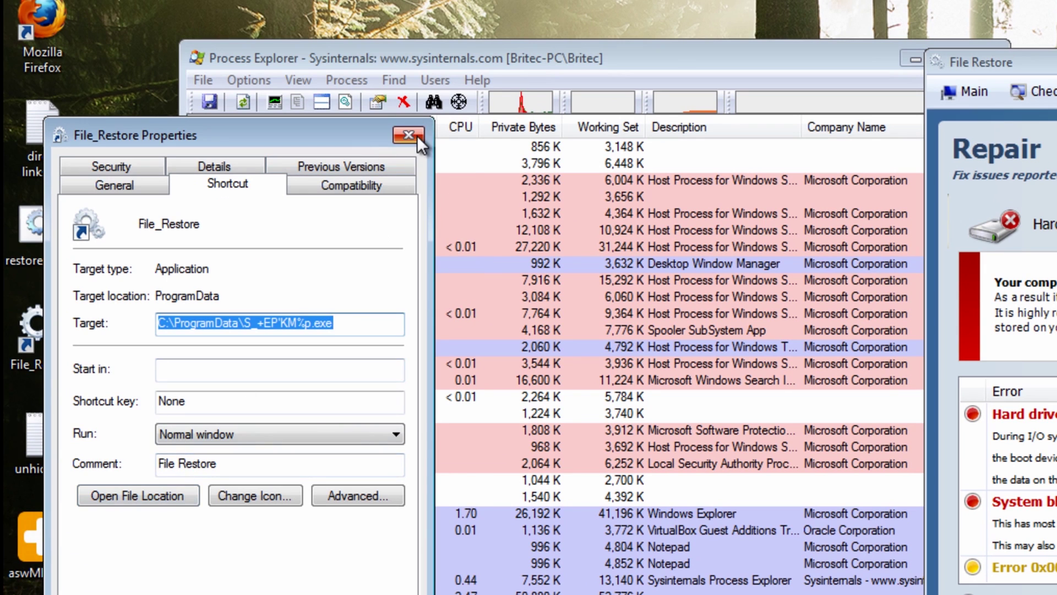
{"action": "left_click", "coordinate": [417, 134]}
{"action": "key", "text": "super+e"}
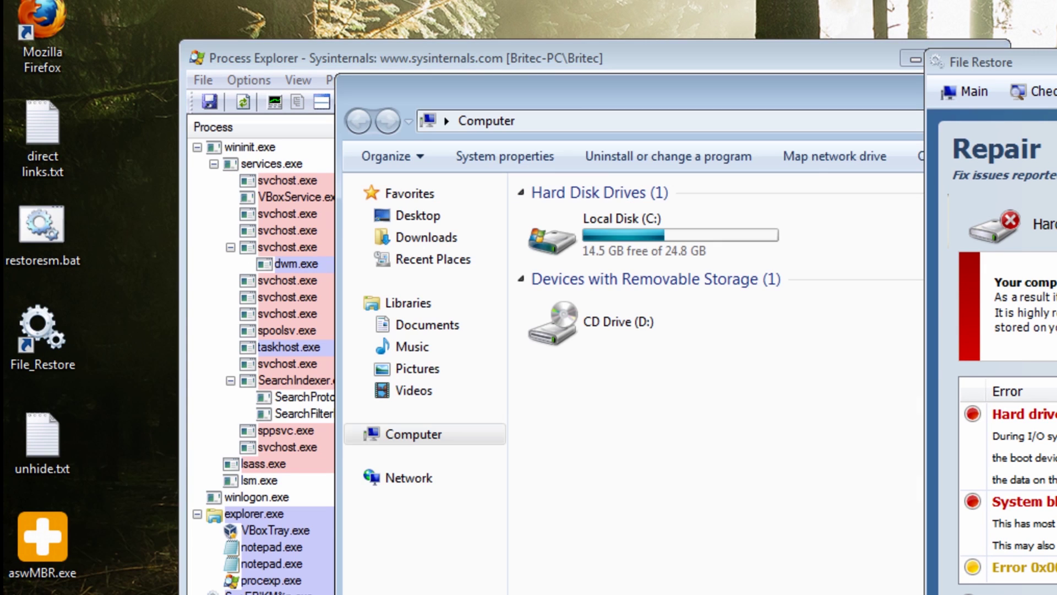
{"action": "left_click_drag", "start_coordinate": [581, 104], "coordinate": [413, 65]}
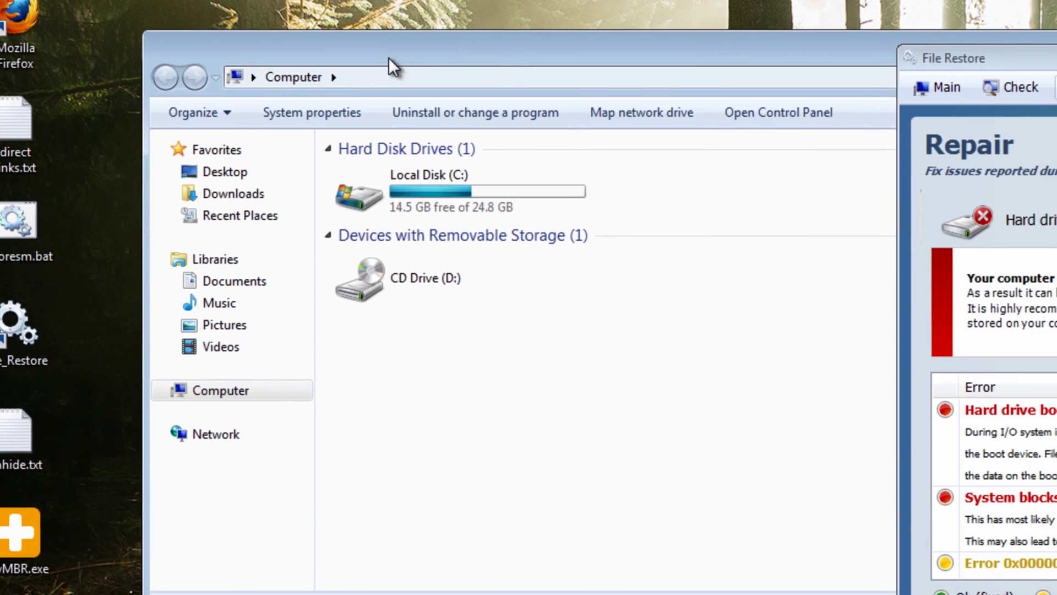
{"action": "double_click", "coordinate": [289, 171]}
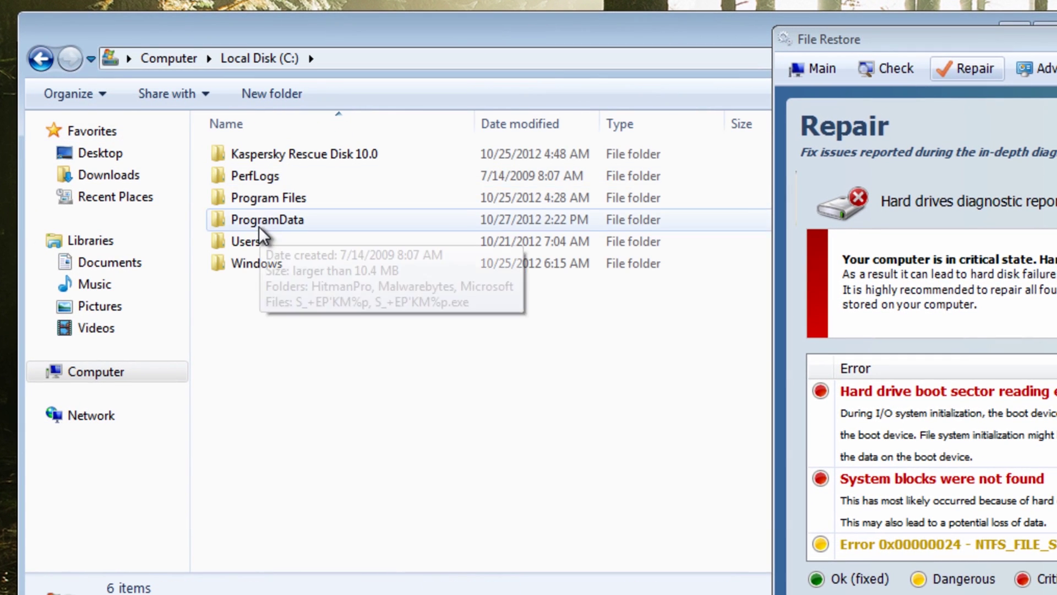
Enable showing hidden files in Folder Options, then open the ProgramData folder
{"action": "left_click", "coordinate": [91, 94]}
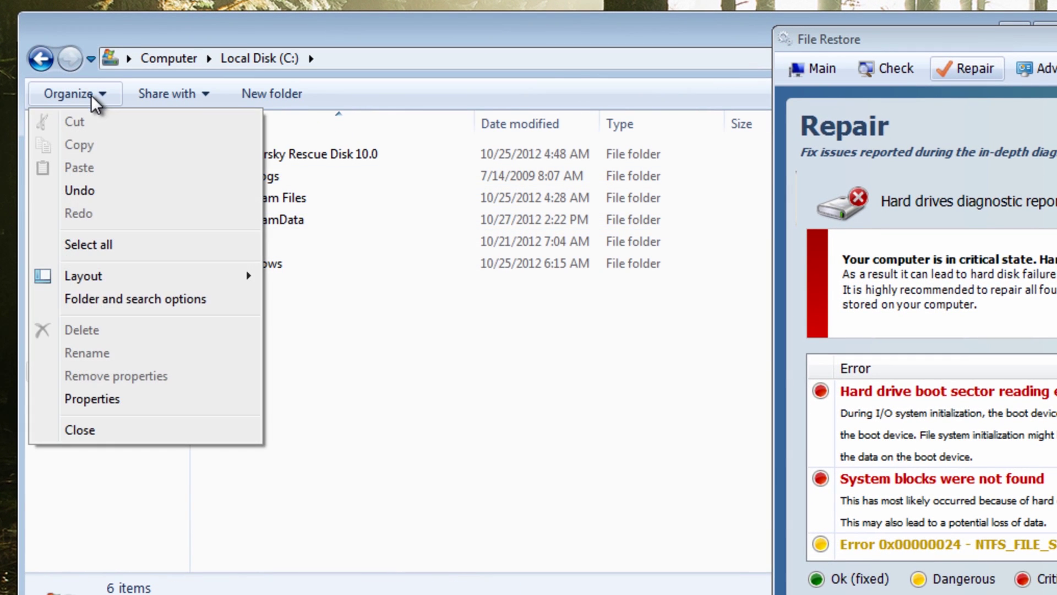
{"action": "left_click", "coordinate": [102, 304]}
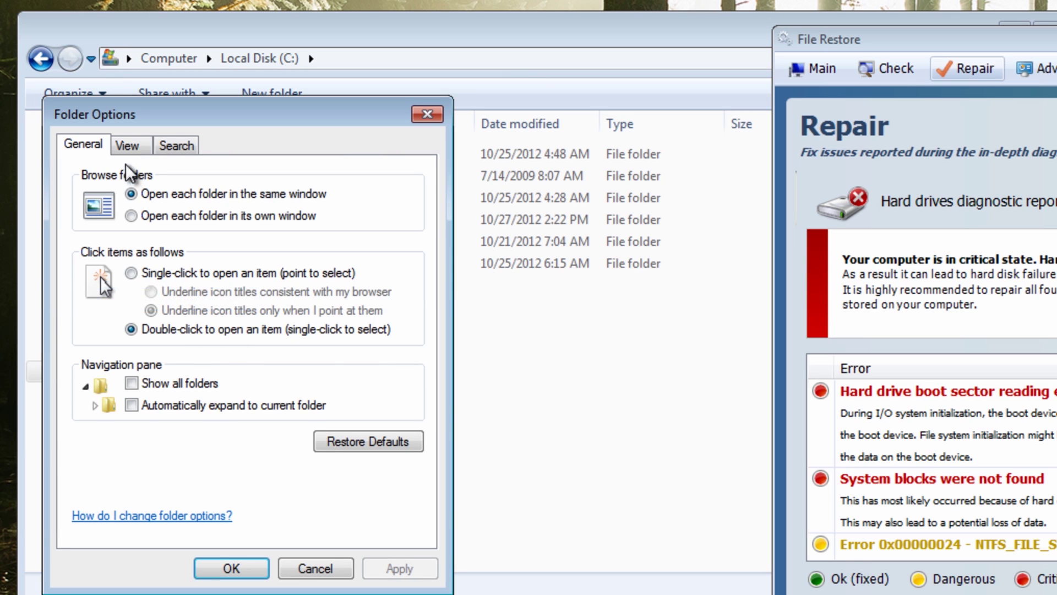
{"action": "left_click", "coordinate": [129, 145]}
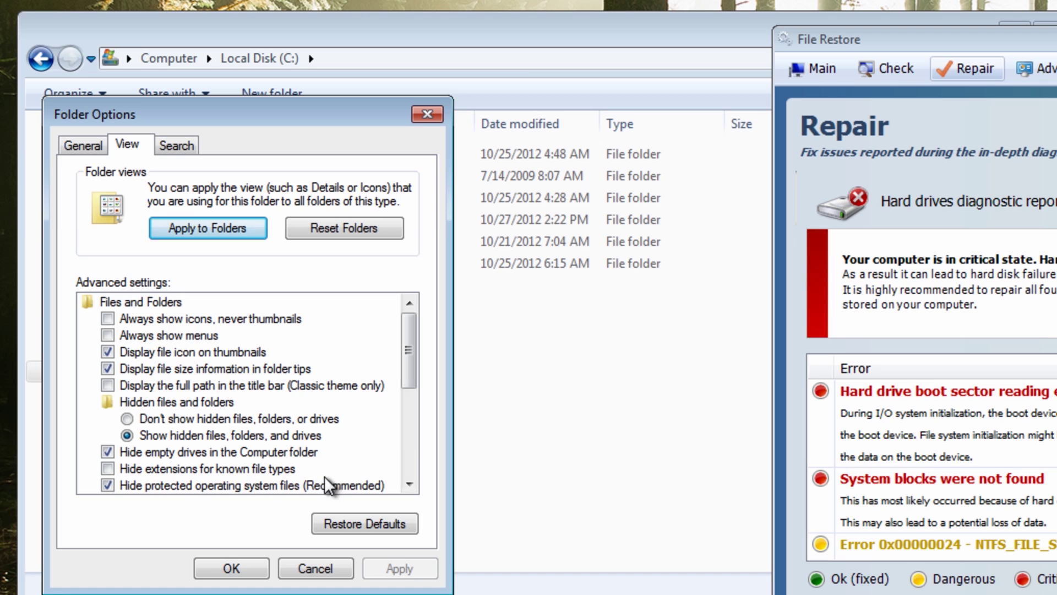
{"action": "left_click", "coordinate": [315, 568]}
{"action": "double_click", "coordinate": [227, 216]}
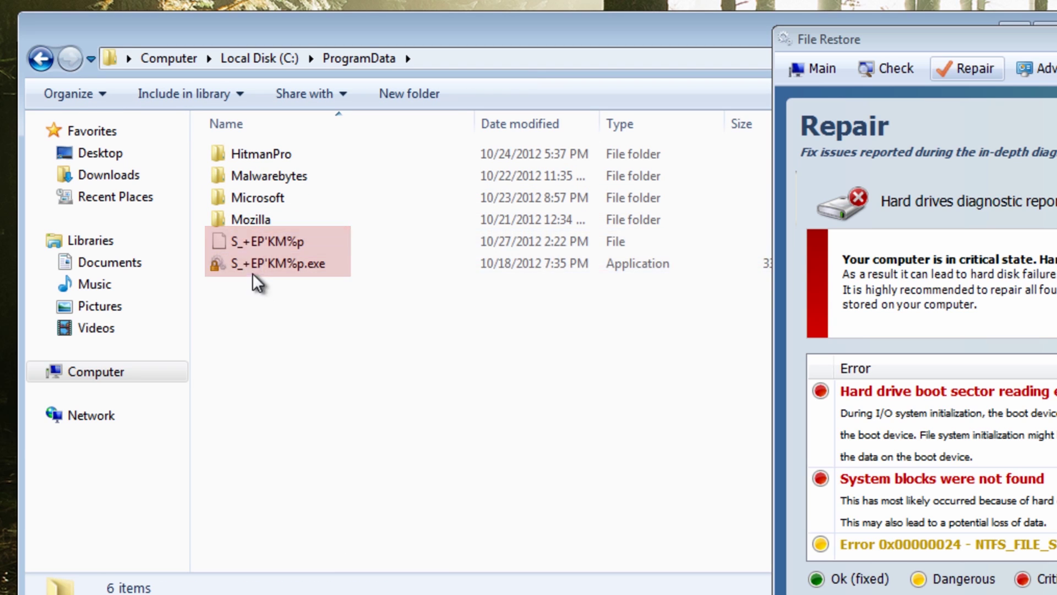
Kill the S_+EP'KM%p.exe process tree in Process Explorer, then minimize it
{"action": "key", "text": "alt+Tab"}
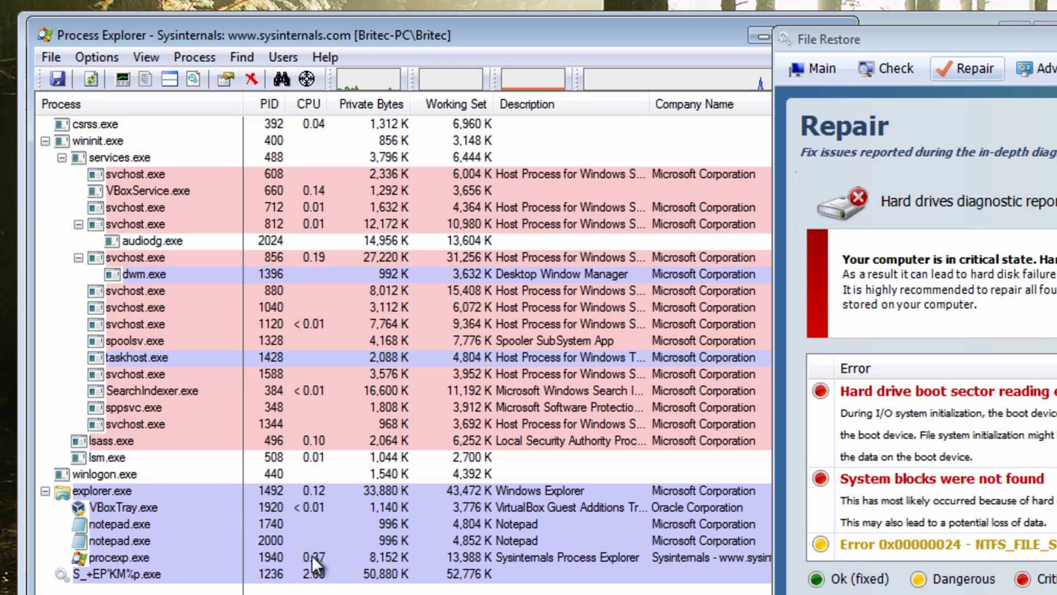
{"action": "right_click", "coordinate": [117, 575]}
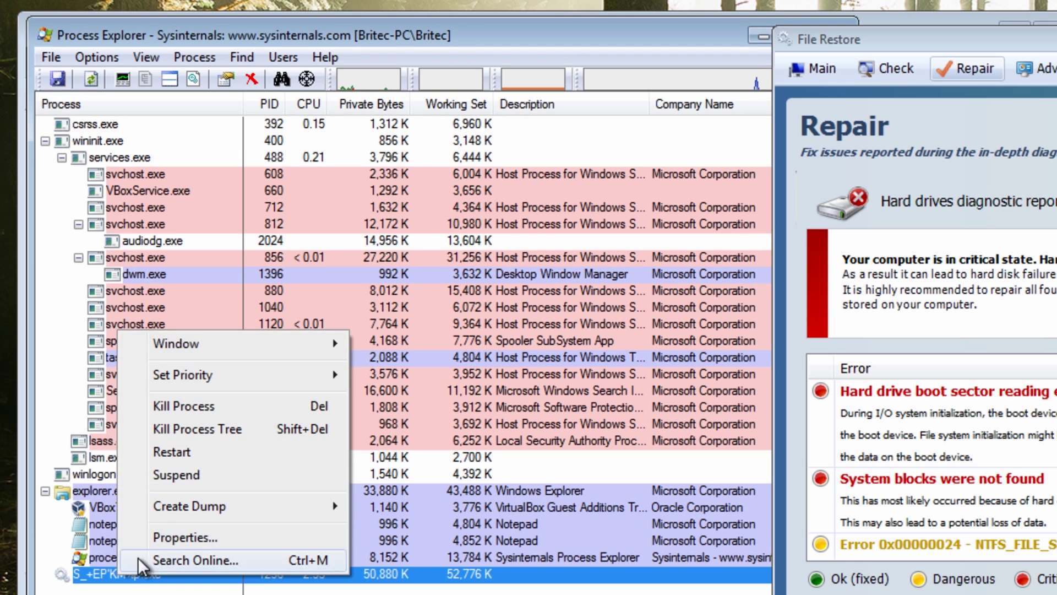
{"action": "left_click", "coordinate": [209, 431]}
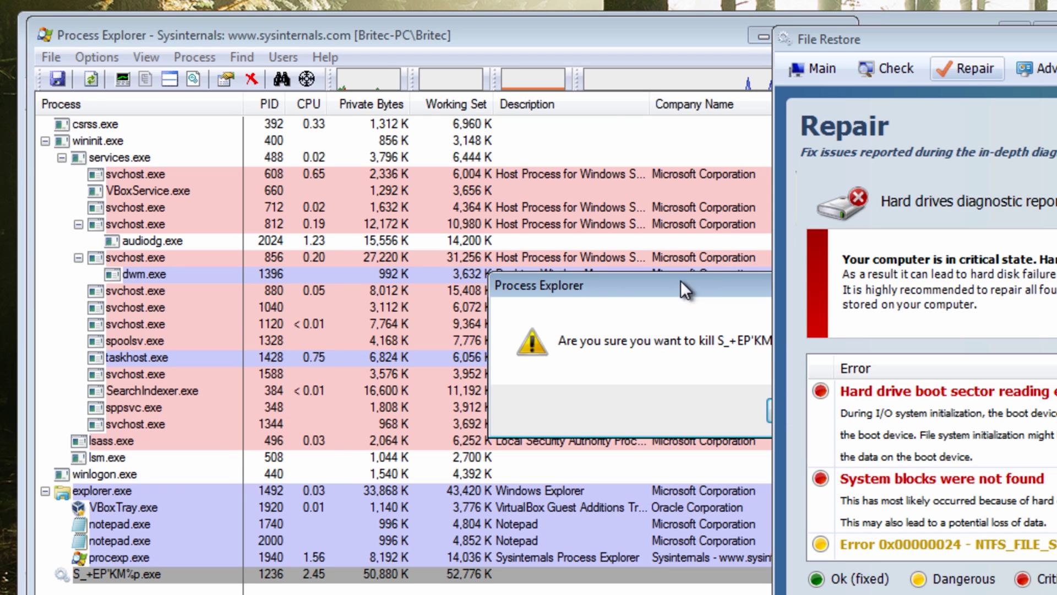
{"action": "left_click_drag", "start_coordinate": [680, 281], "coordinate": [464, 269]}
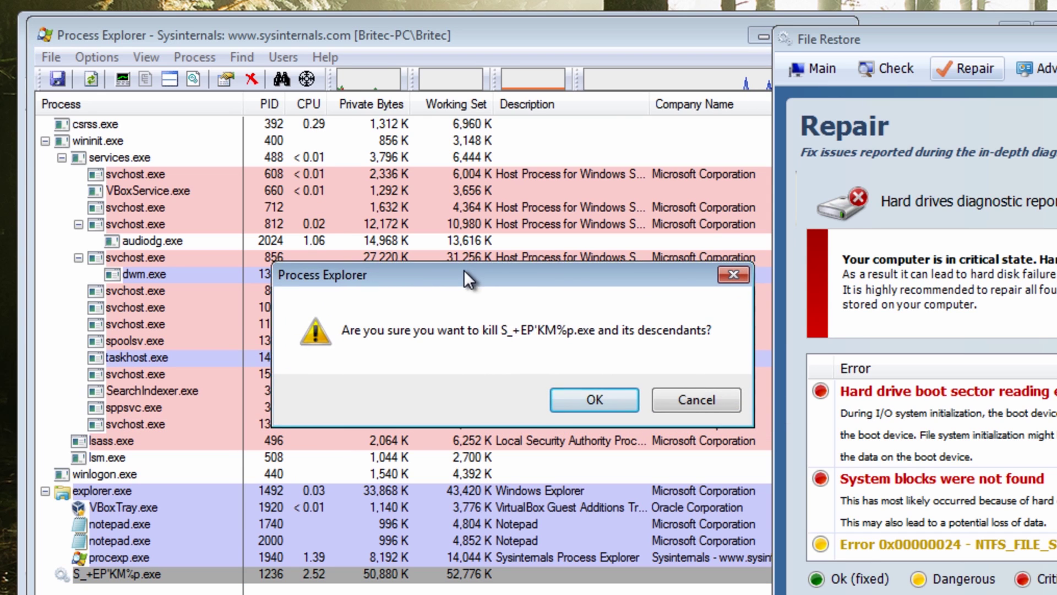
{"action": "left_click", "coordinate": [597, 394]}
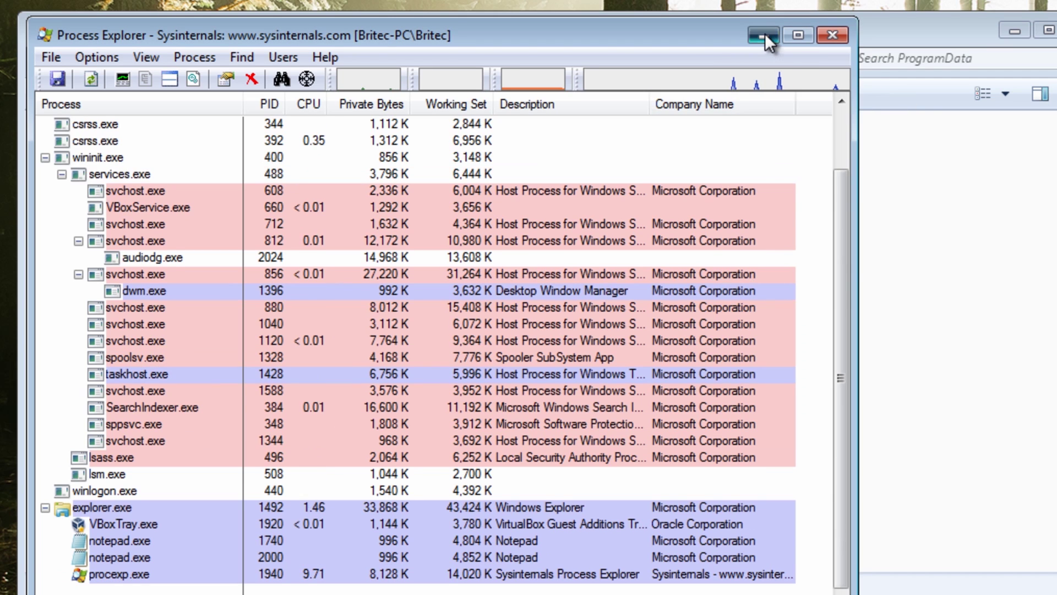
{"action": "left_click", "coordinate": [765, 34]}
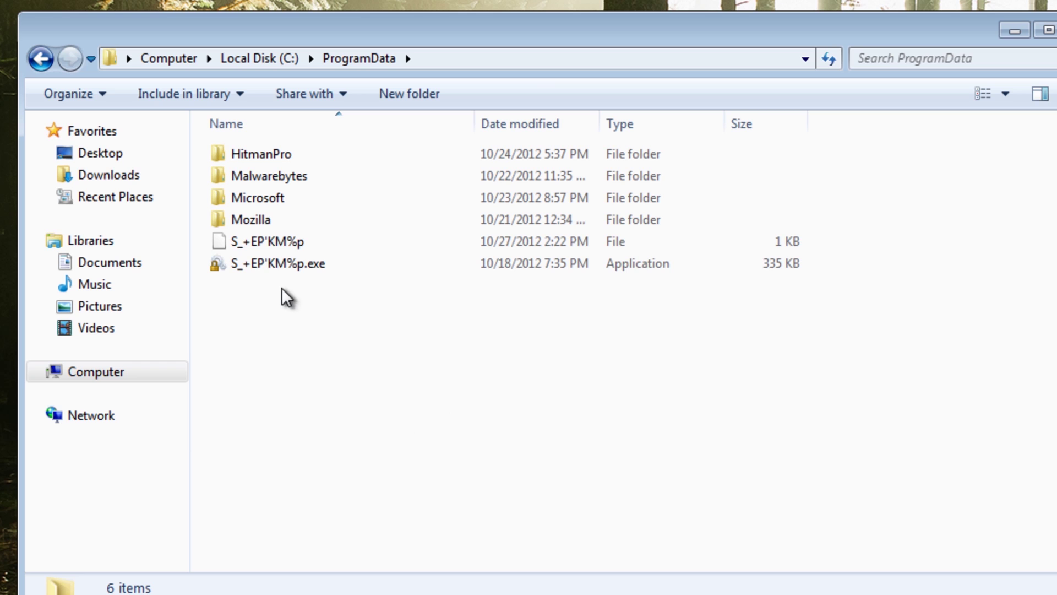
Delete both S_+EP'KM%p files from ProgramData, confirming the deletion
{"action": "left_click_drag", "start_coordinate": [283, 287], "coordinate": [208, 238]}
{"action": "right_click", "coordinate": [250, 255]}
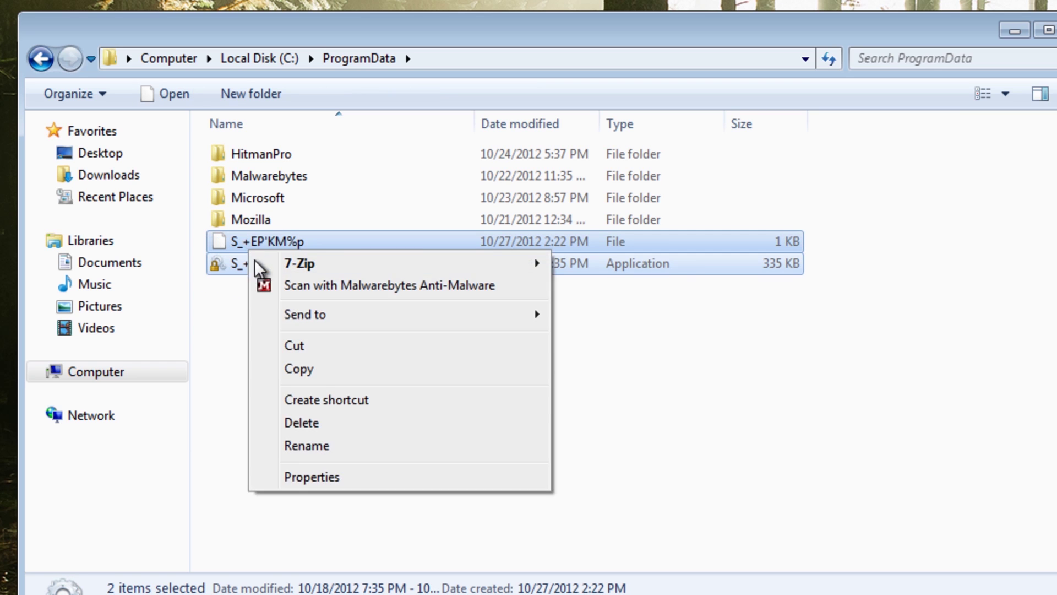
{"action": "left_click", "coordinate": [326, 422]}
{"action": "left_click", "coordinate": [802, 356]}
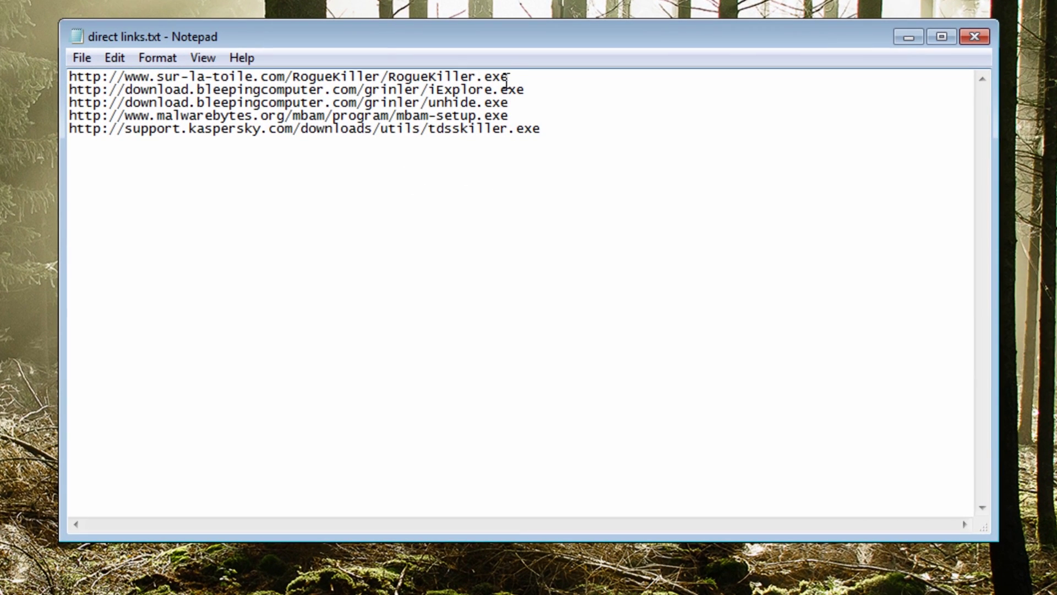
Copy the RogueKiller download link from direct links.txt in Notepad
{"action": "left_click_drag", "start_coordinate": [511, 73], "coordinate": [67, 78]}
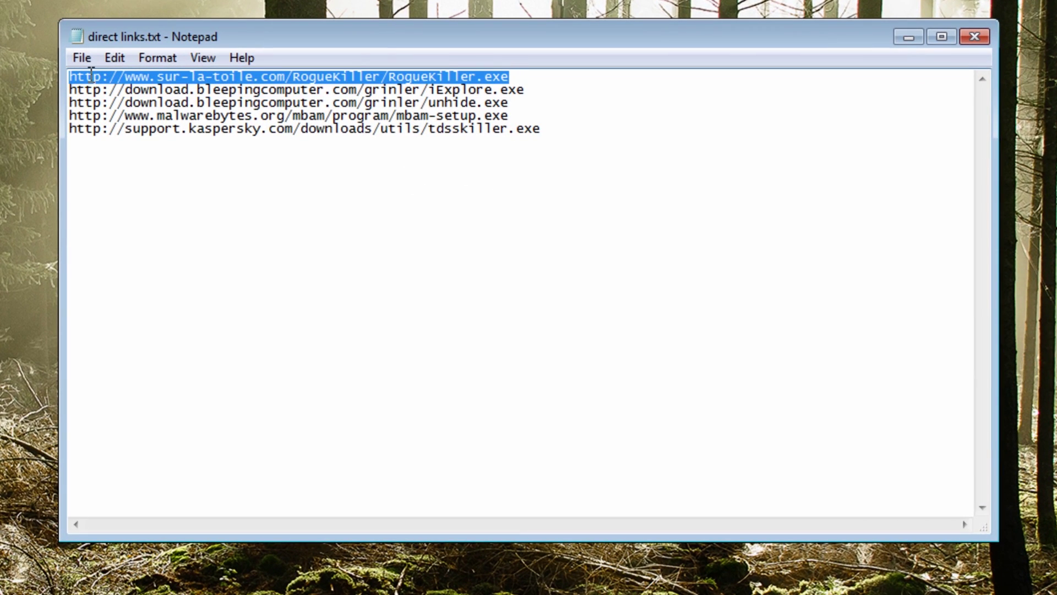
{"action": "right_click", "coordinate": [91, 72]}
{"action": "left_click", "coordinate": [130, 140]}
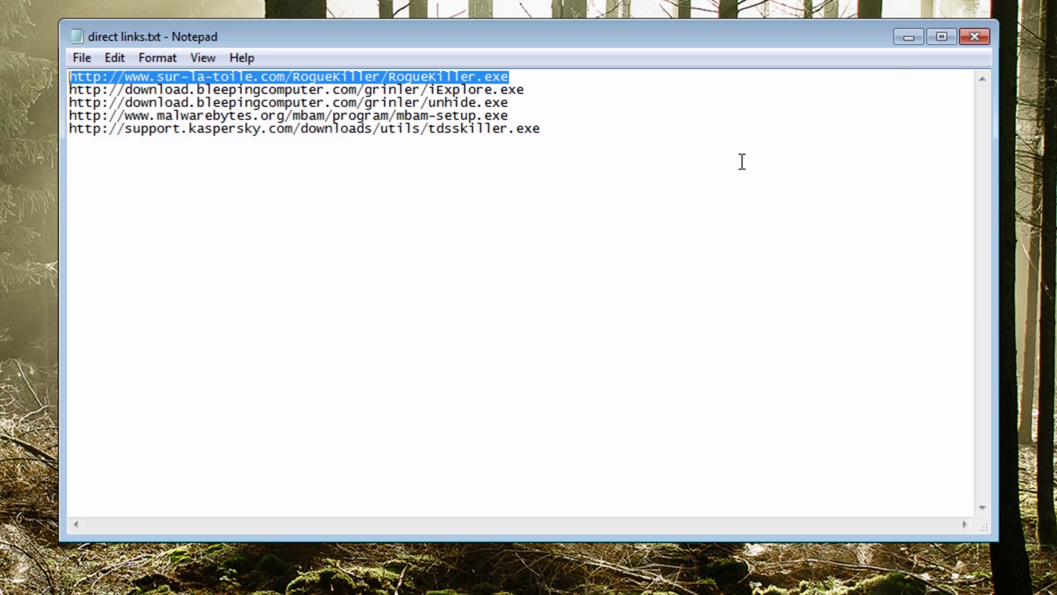
{"action": "left_click", "coordinate": [909, 38]}
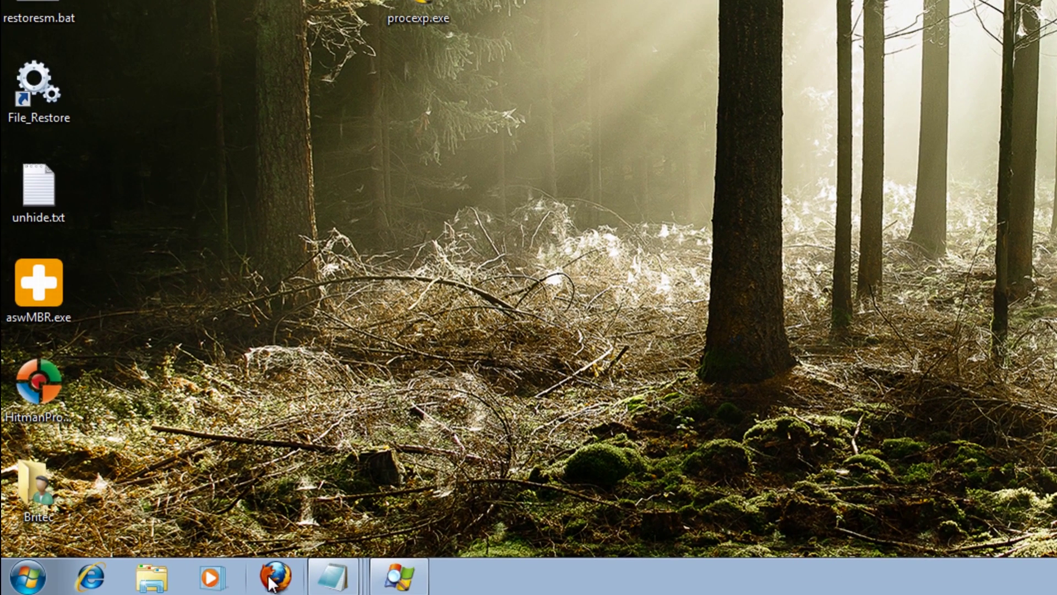
Paste the RogueKiller link into the Start menu search and open it
{"action": "left_click", "coordinate": [27, 576]}
{"action": "right_click", "coordinate": [63, 526]}
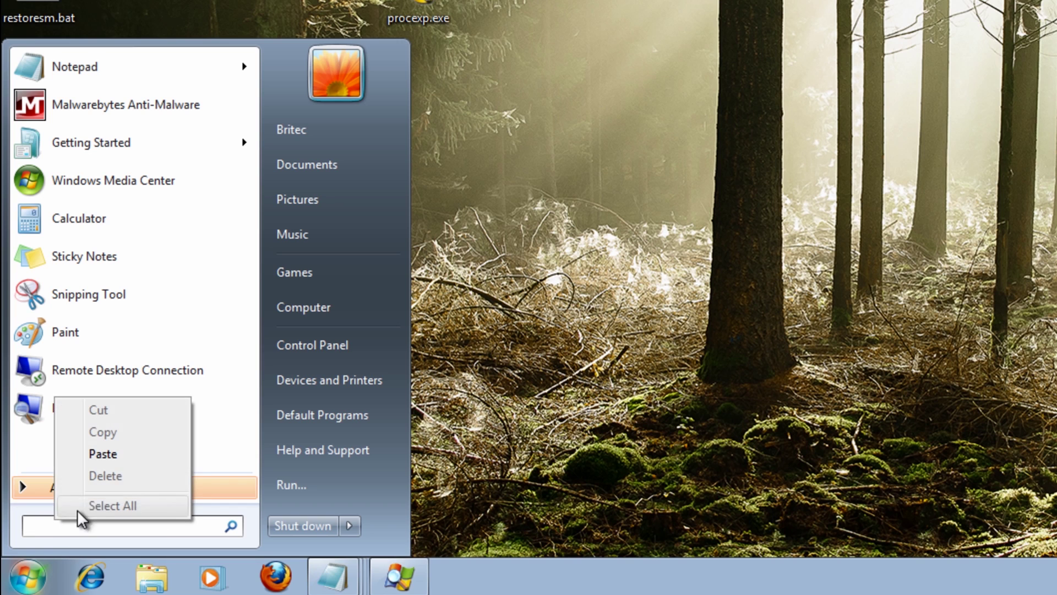
{"action": "left_click", "coordinate": [122, 458]}
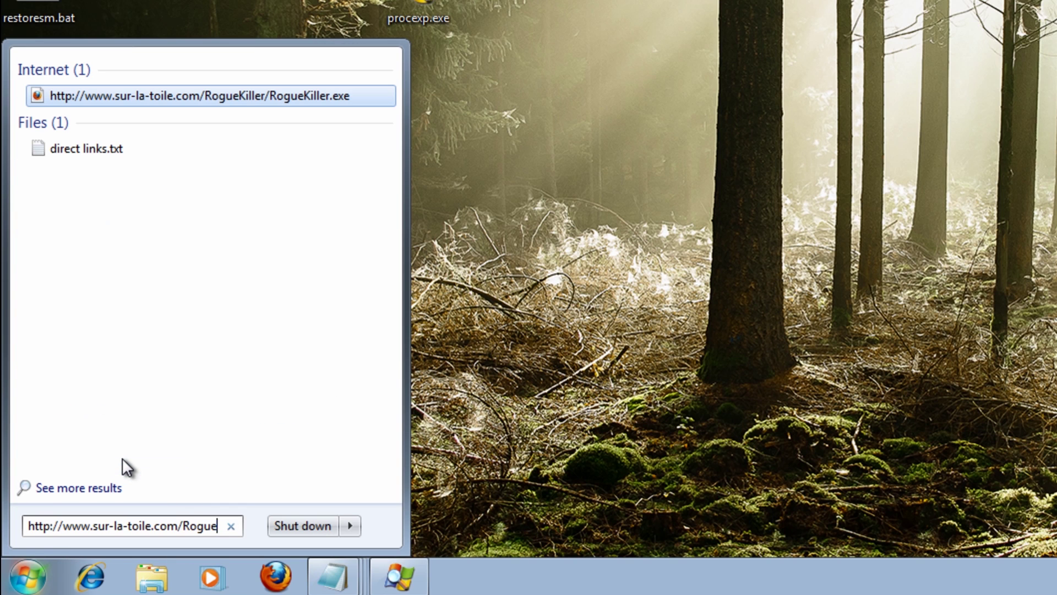
{"action": "key", "text": "Return"}
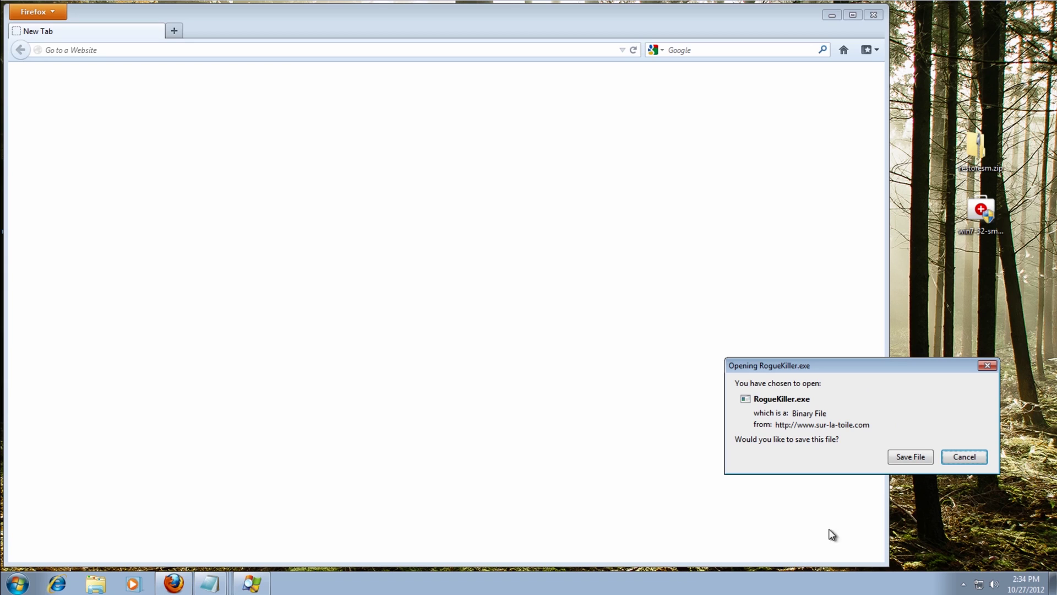
Save RogueKiller.exe, copy it to the desktop, and move tdsskiller.exe to the desktop centre
{"action": "left_click", "coordinate": [911, 457]}
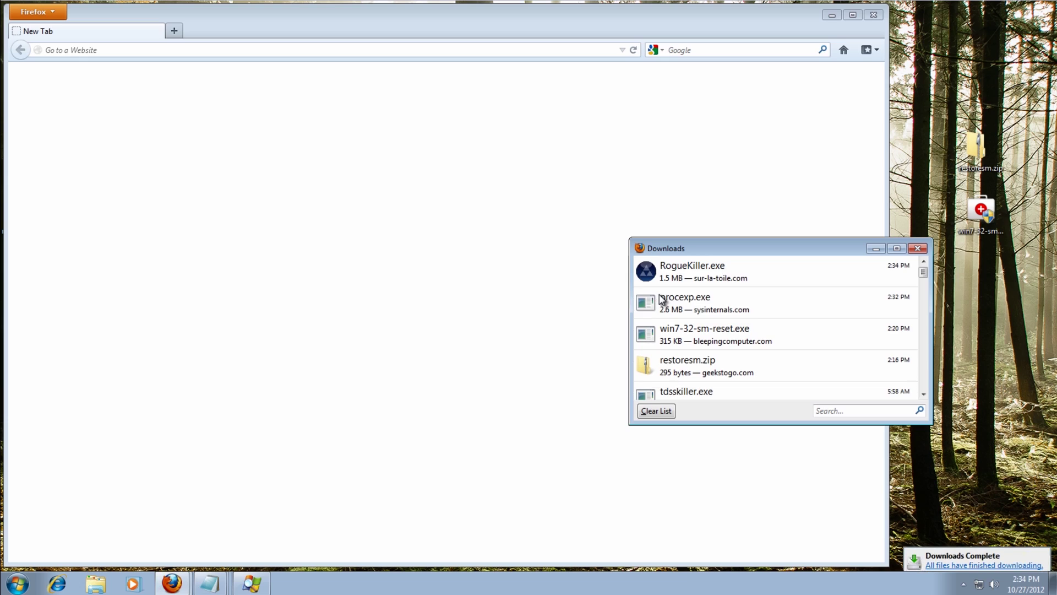
{"action": "left_click_drag", "start_coordinate": [663, 276], "coordinate": [972, 94]}
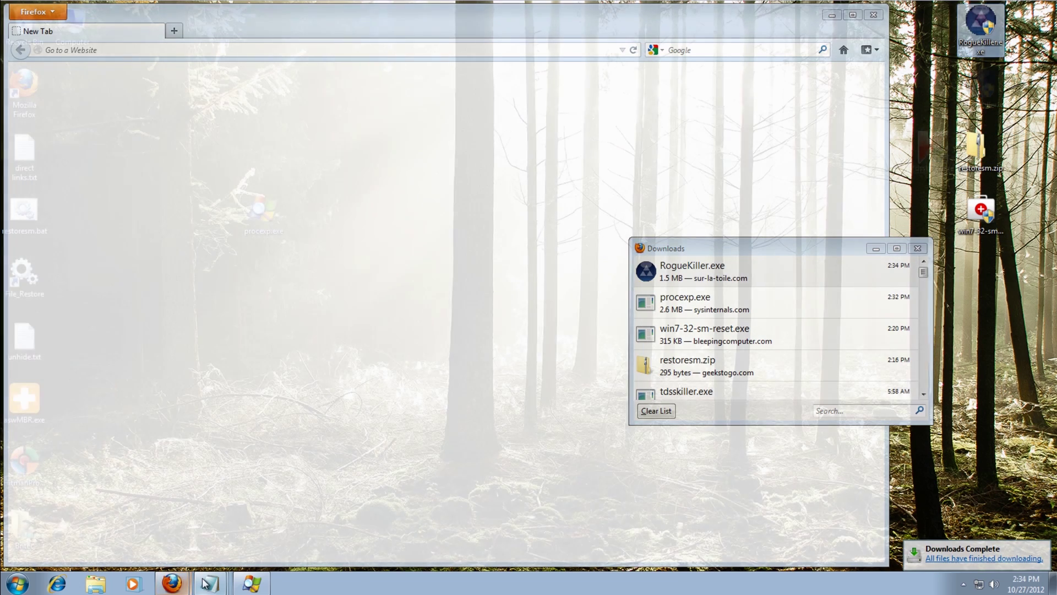
{"action": "left_click_drag", "start_coordinate": [204, 584], "coordinate": [465, 249]}
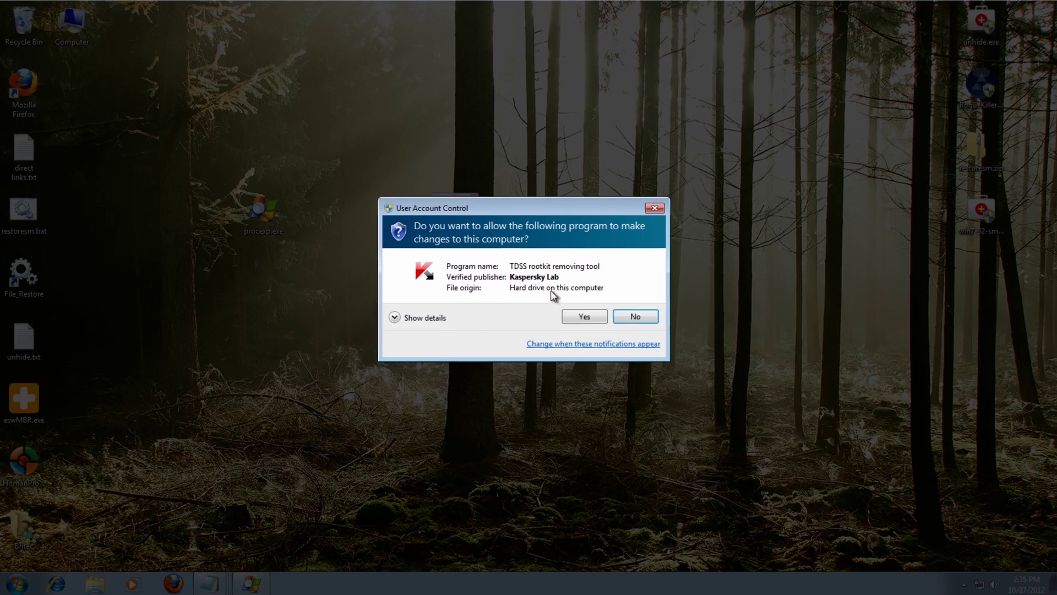
Run TDSSKiller's rootkit scan of 385 objects (no threats), close it, then start RogueKiller.exe from the desktop
{"action": "left_click", "coordinate": [581, 314]}
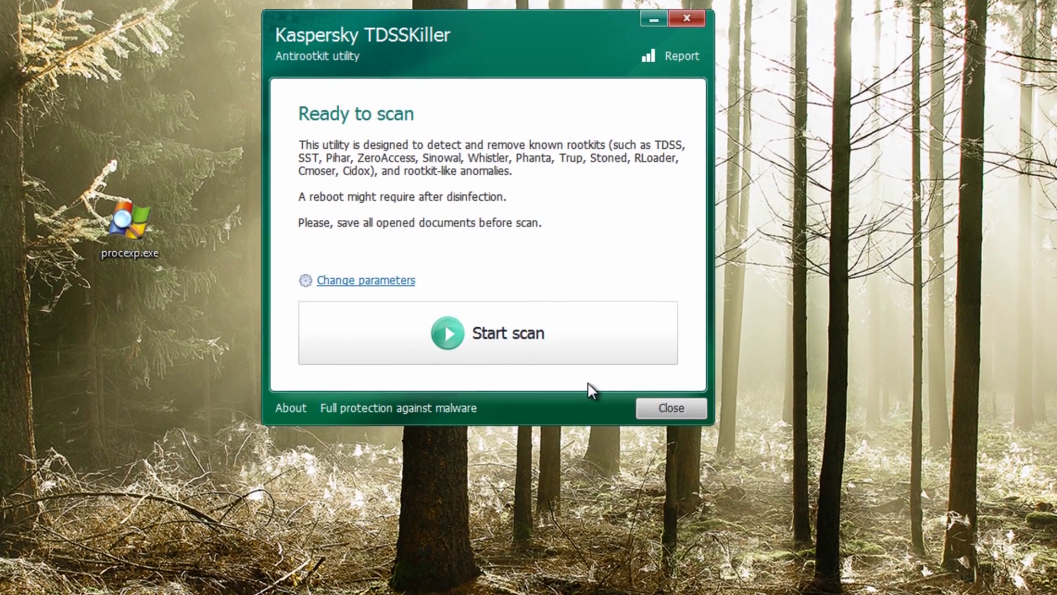
{"action": "left_click", "coordinate": [561, 374]}
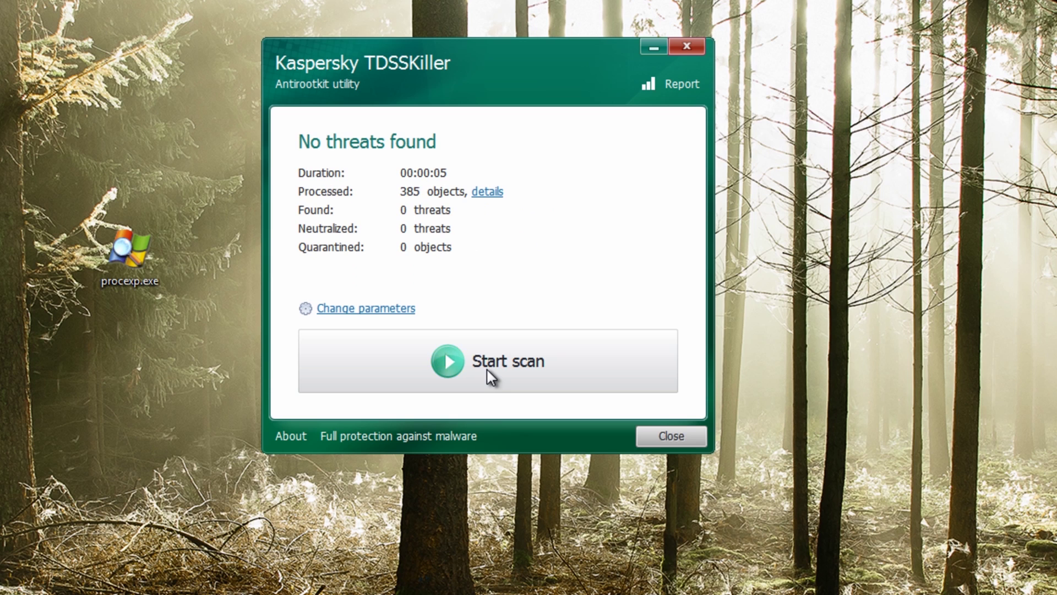
{"action": "left_click", "coordinate": [668, 438]}
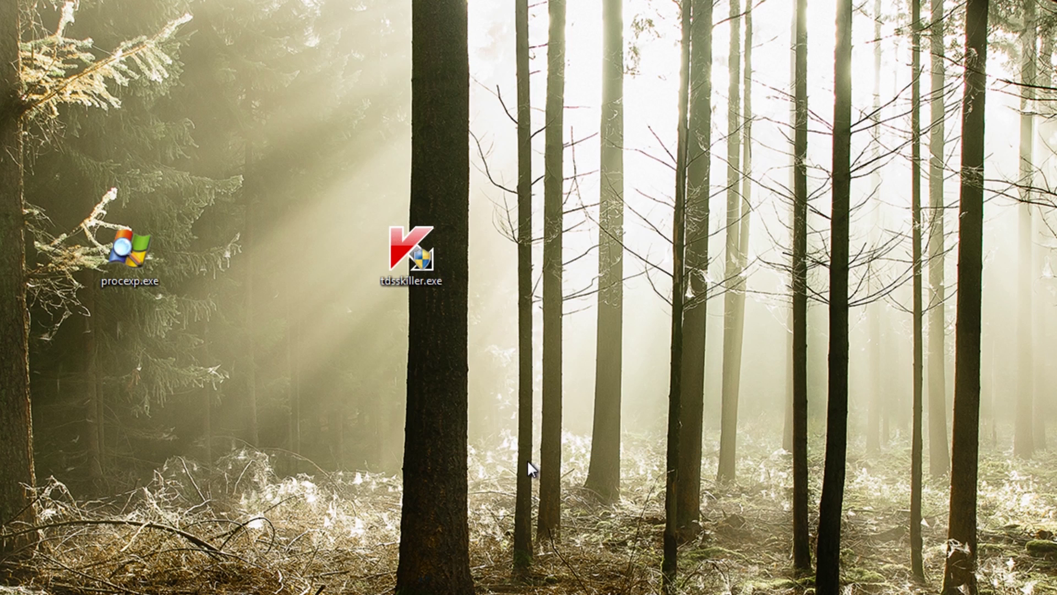
{"action": "left_click_drag", "start_coordinate": [1046, 202], "coordinate": [503, 252]}
{"action": "double_click", "coordinate": [481, 248]}
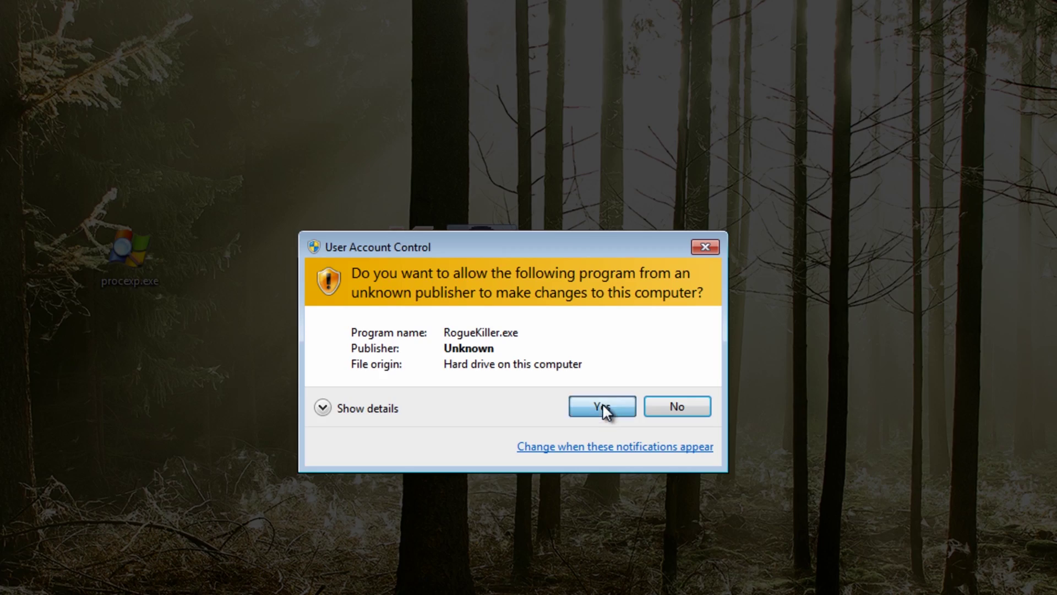
Allow RogueKiller administrator rights, accept its licence terms, and run its scan
{"action": "left_click", "coordinate": [604, 408]}
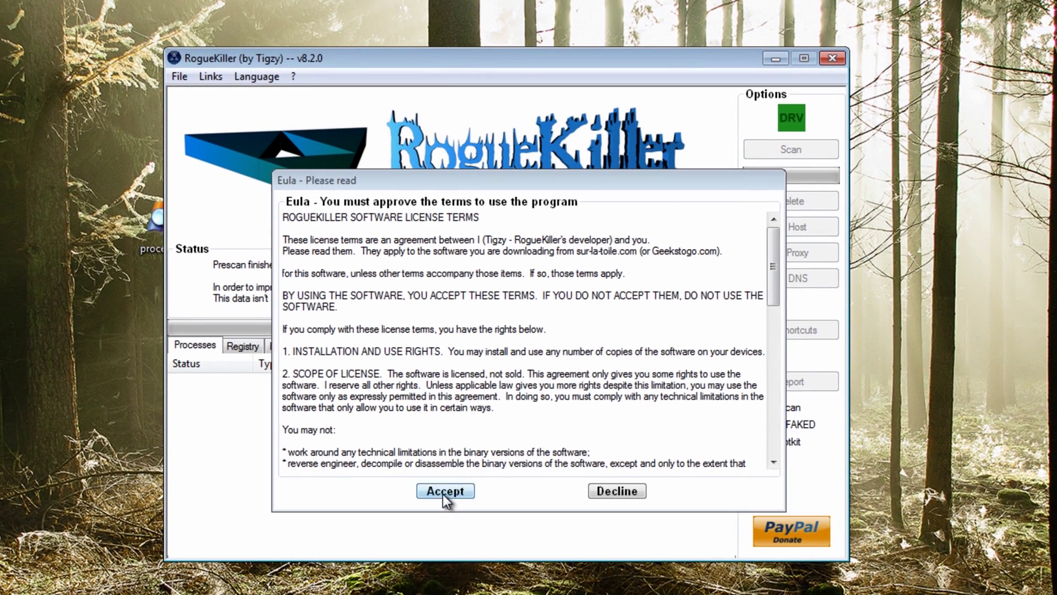
{"action": "left_click", "coordinate": [442, 493]}
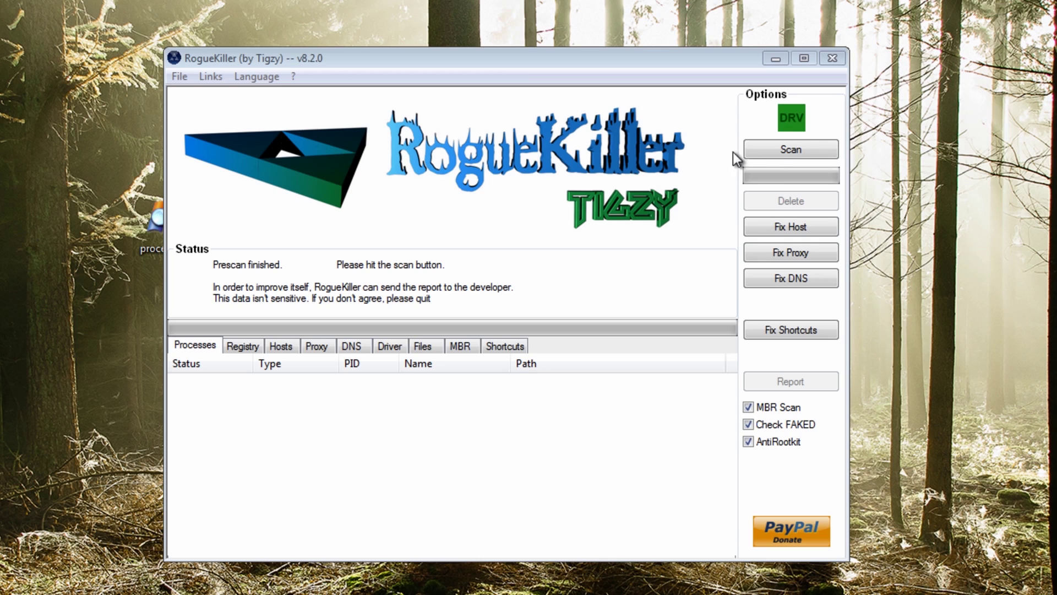
{"action": "left_click", "coordinate": [775, 150]}
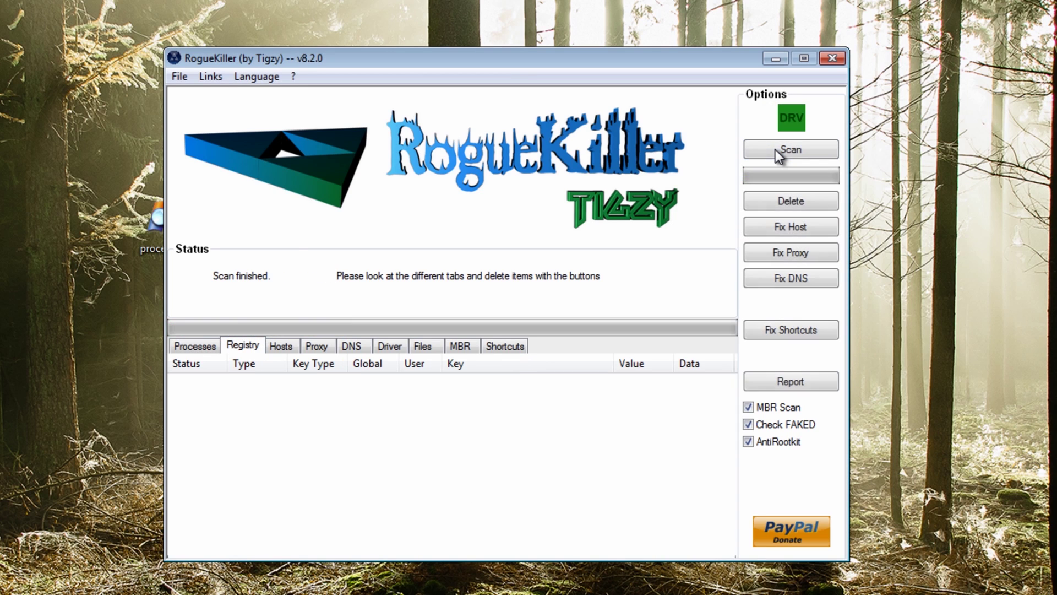
Review the Processes, Registry, Hosts, Proxy, DNS, Drivers, Files, MBR and Shortcuts results
{"action": "left_click", "coordinate": [199, 346]}
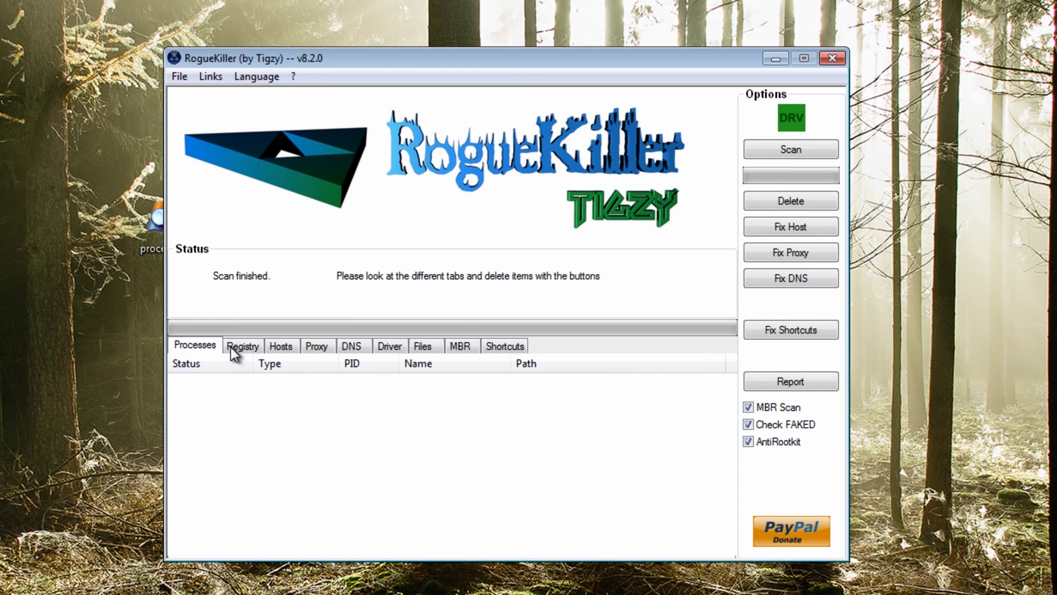
{"action": "left_click", "coordinate": [231, 347]}
{"action": "left_click", "coordinate": [287, 349]}
{"action": "left_click", "coordinate": [314, 345]}
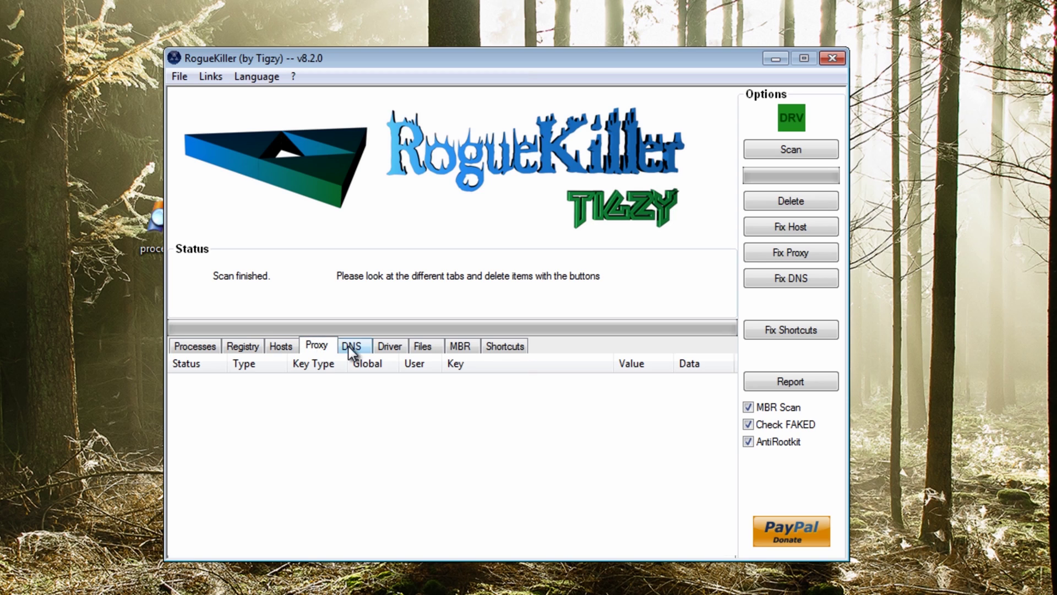
{"action": "left_click", "coordinate": [351, 346]}
{"action": "left_click", "coordinate": [390, 347]}
{"action": "left_click", "coordinate": [422, 347]}
{"action": "left_click", "coordinate": [459, 346]}
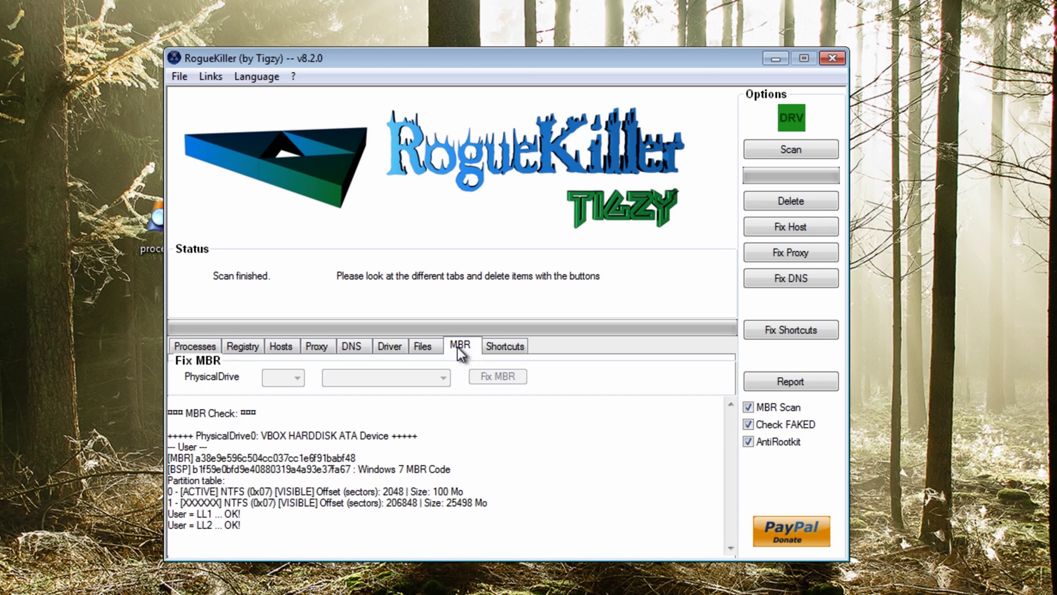
{"action": "left_click", "coordinate": [499, 347]}
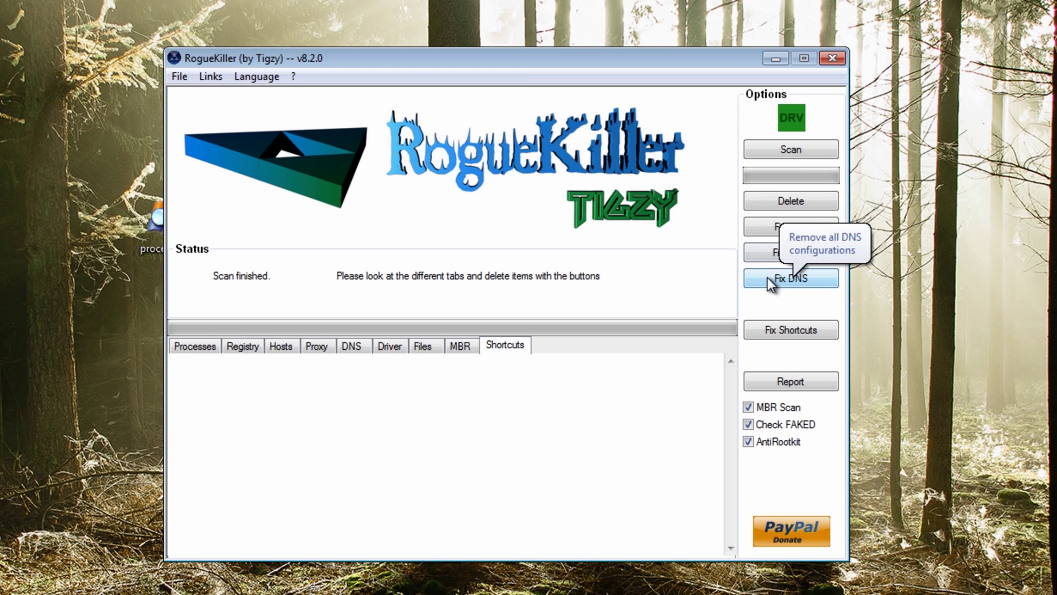
Fix the HOSTS file and remove all proxy and DNS configurations with RogueKiller
{"action": "left_click", "coordinate": [783, 227]}
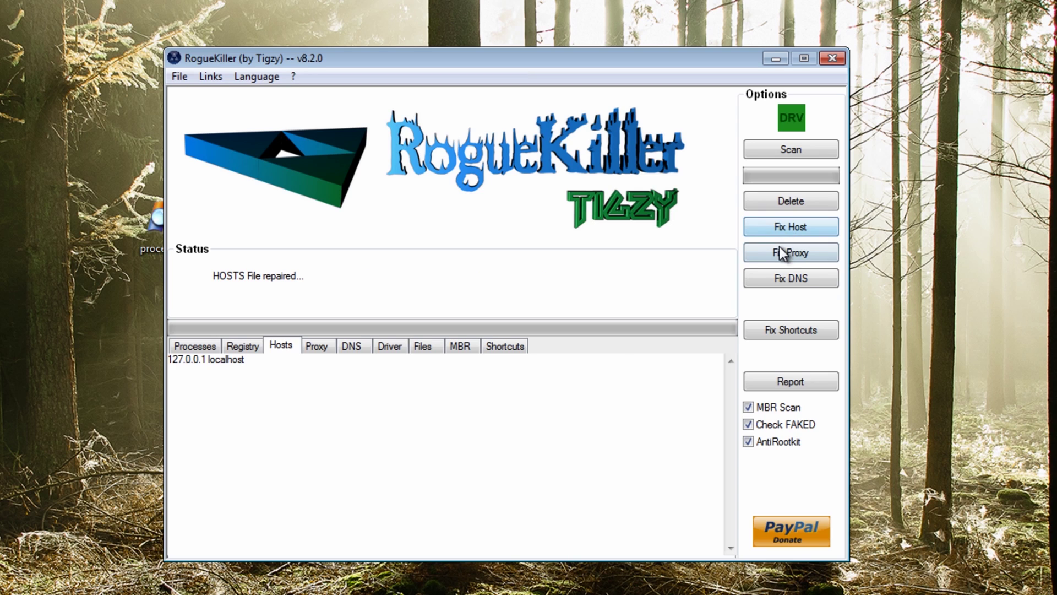
{"action": "left_click", "coordinate": [780, 250]}
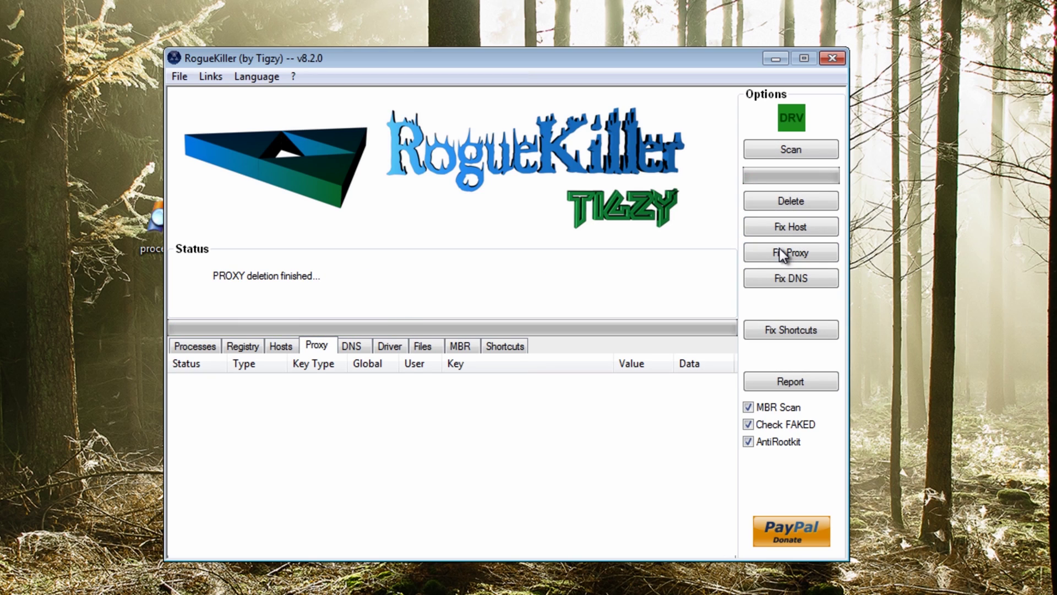
{"action": "left_click", "coordinate": [788, 279]}
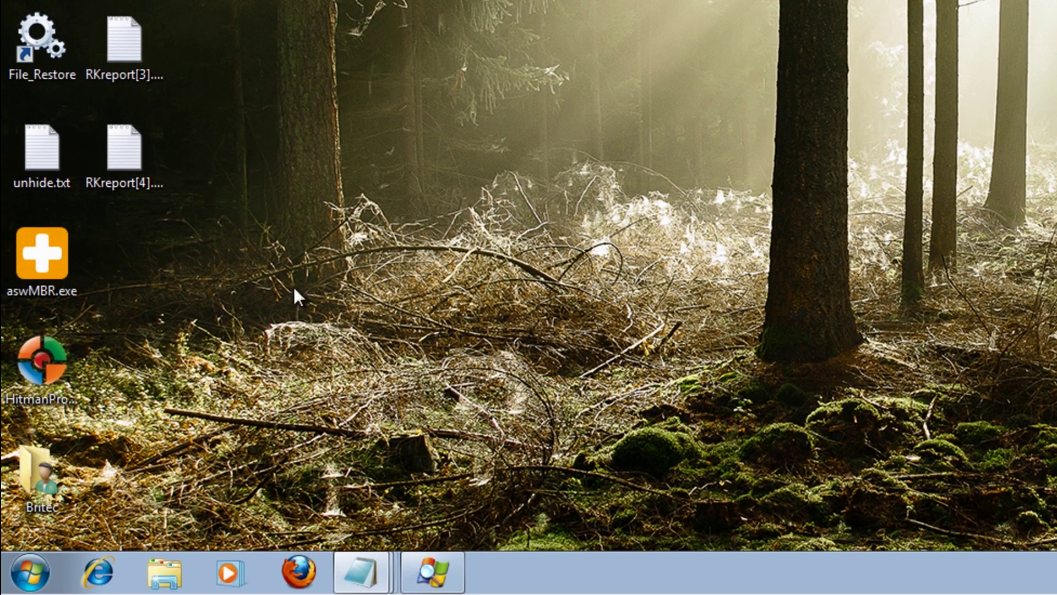
Launch Malwarebytes as administrator and update its database to v2012.10.27.04
{"action": "left_click", "coordinate": [39, 572]}
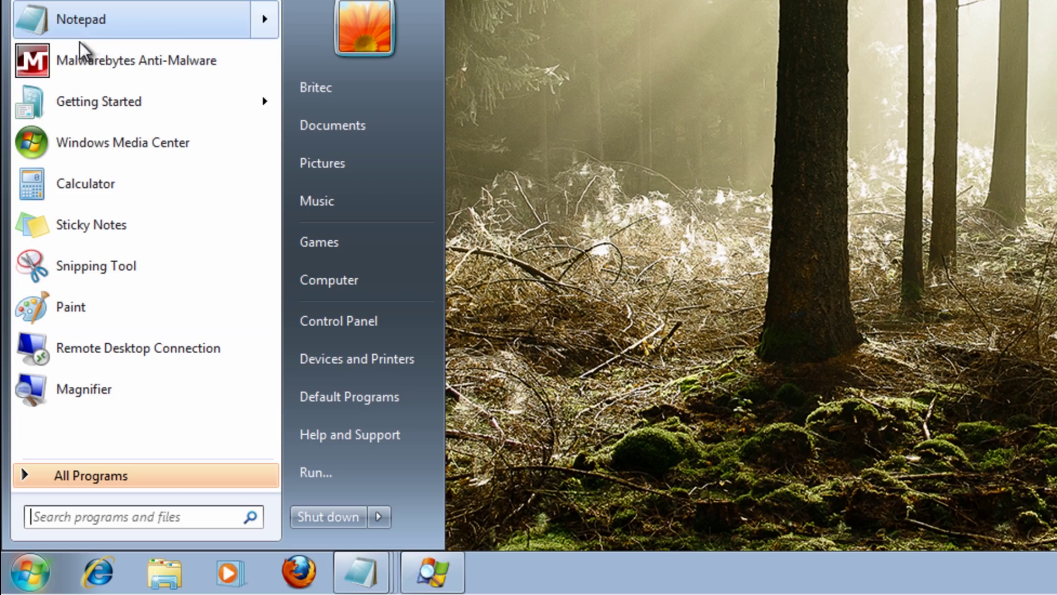
{"action": "left_click", "coordinate": [88, 58]}
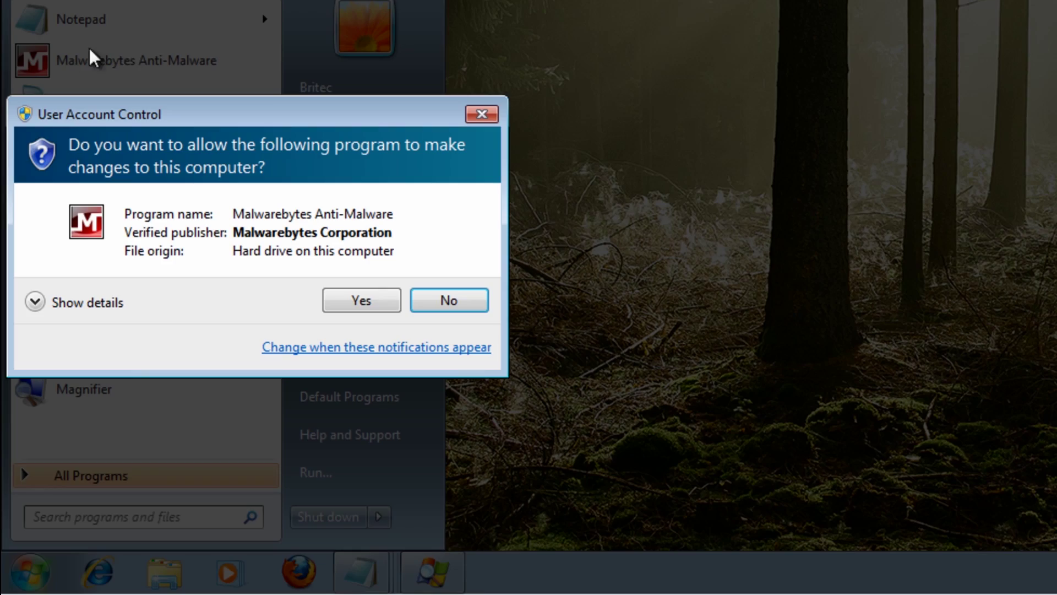
{"action": "left_click", "coordinate": [377, 307]}
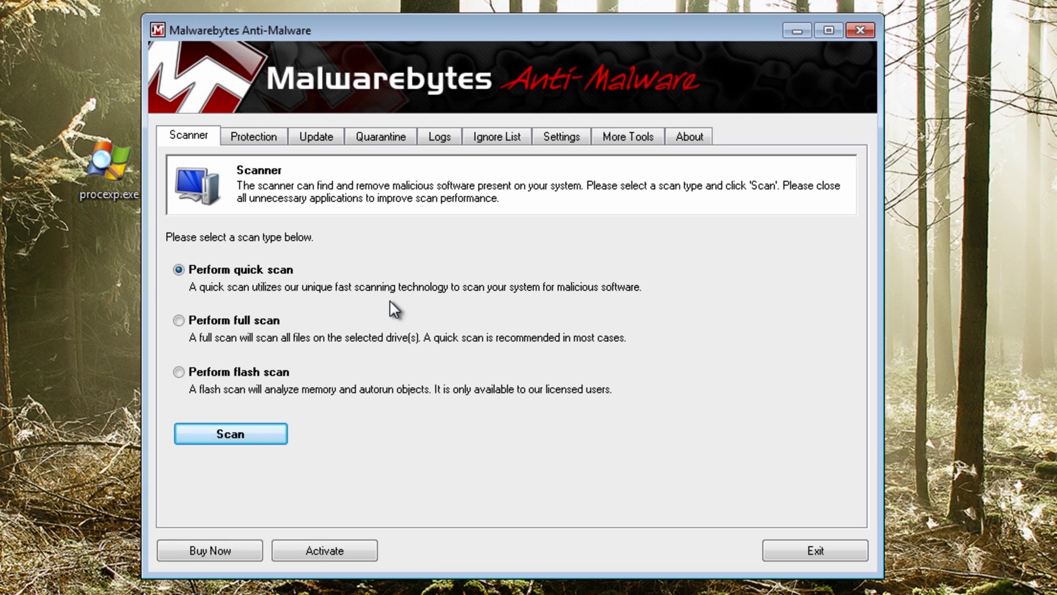
{"action": "left_click", "coordinate": [317, 140]}
{"action": "left_click", "coordinate": [227, 331]}
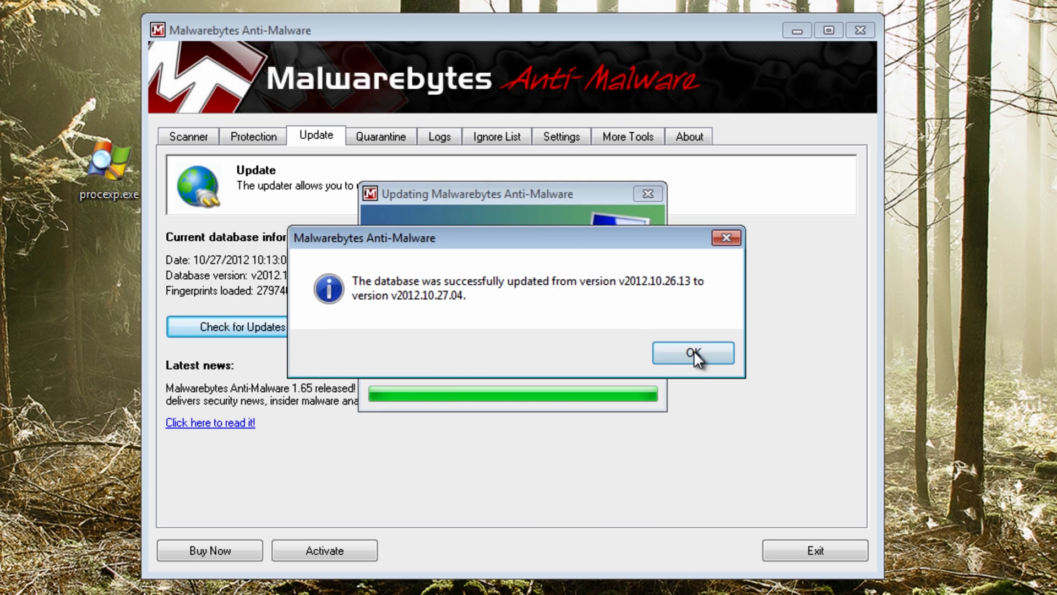
{"action": "left_click", "coordinate": [694, 350]}
Run a quick scan that checks 175677 objects and detects 1 object
{"action": "left_click", "coordinate": [186, 136]}
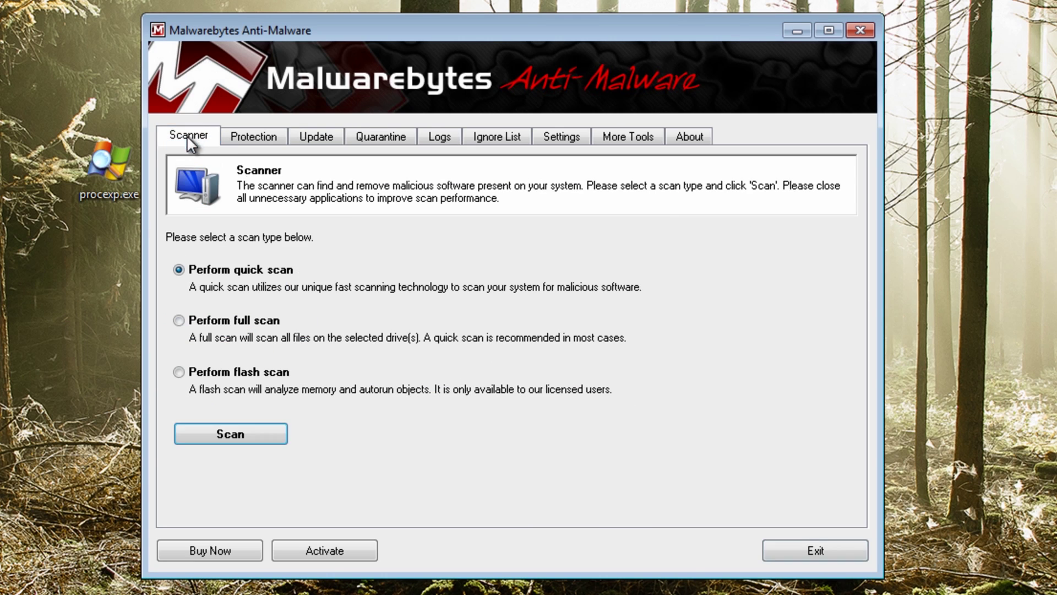
{"action": "left_click", "coordinate": [236, 432]}
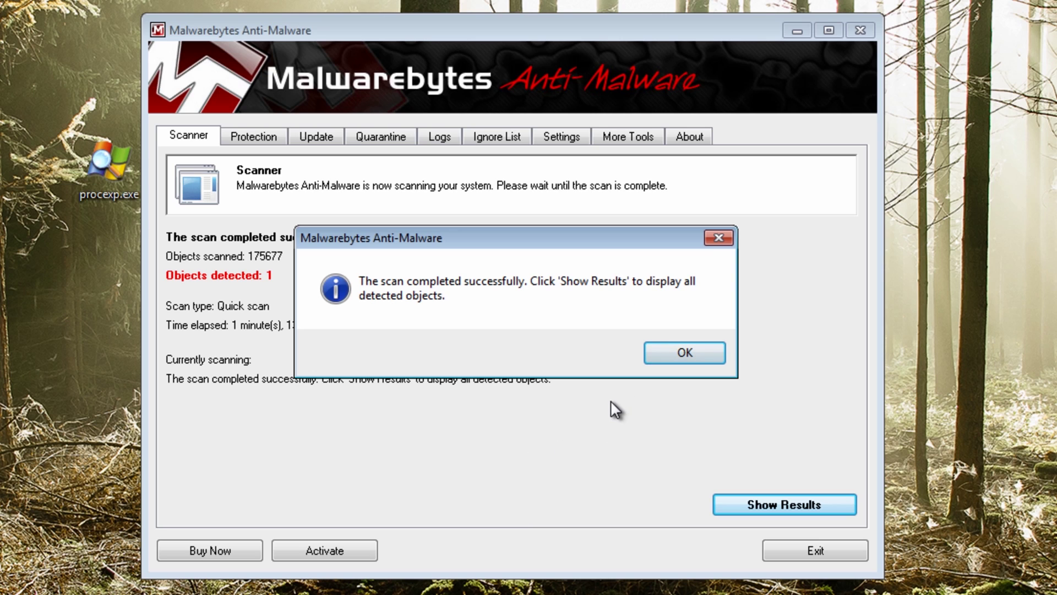
{"action": "left_click", "coordinate": [683, 355]}
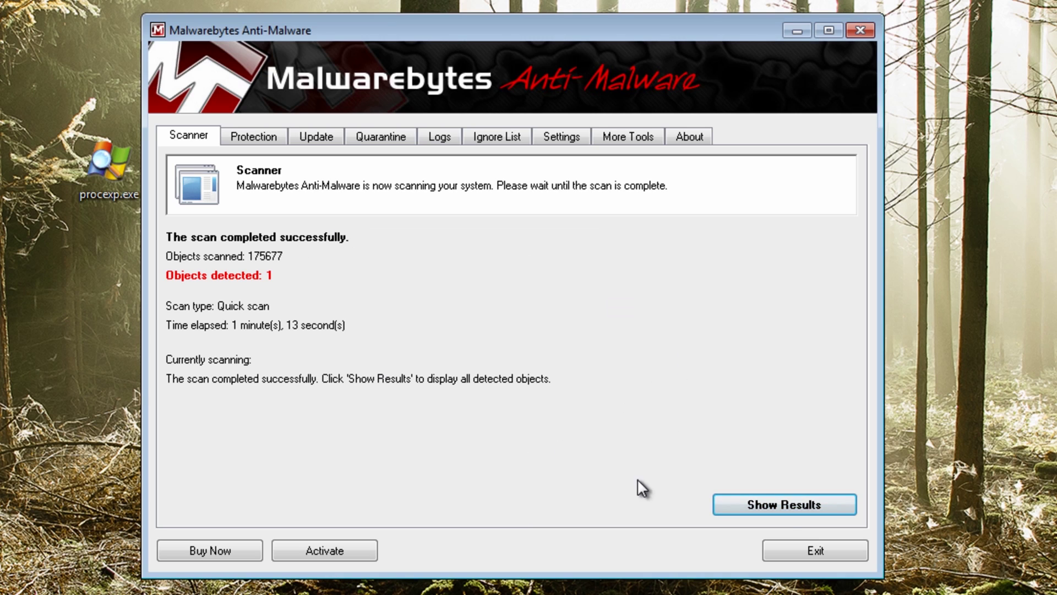
Remove the detected Rogue.FakeHDD object, close the log, postpone the restart, and exit Malwarebytes
{"action": "left_click", "coordinate": [778, 504]}
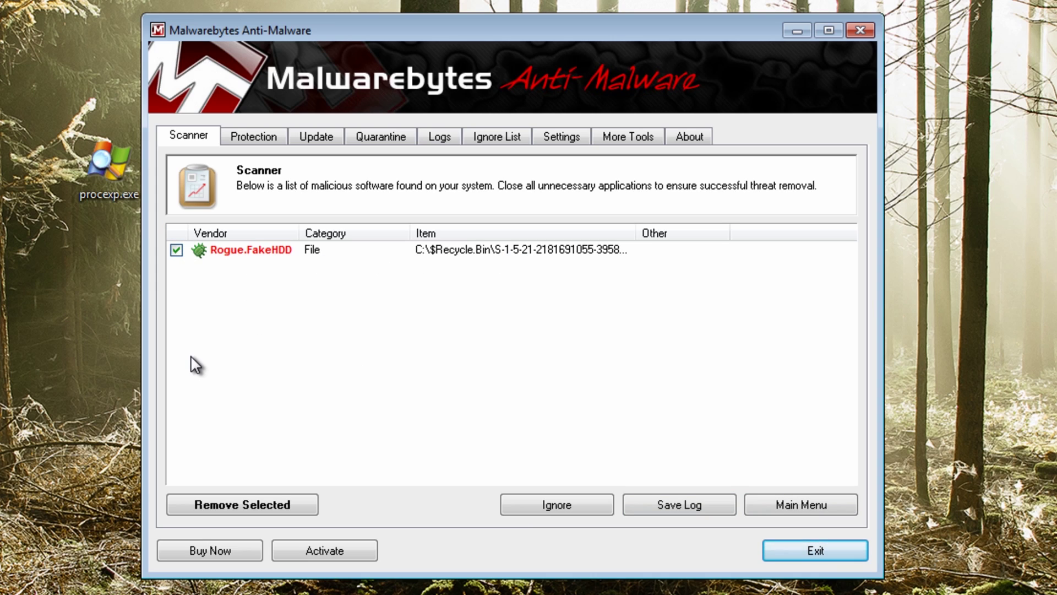
{"action": "left_click", "coordinate": [249, 506]}
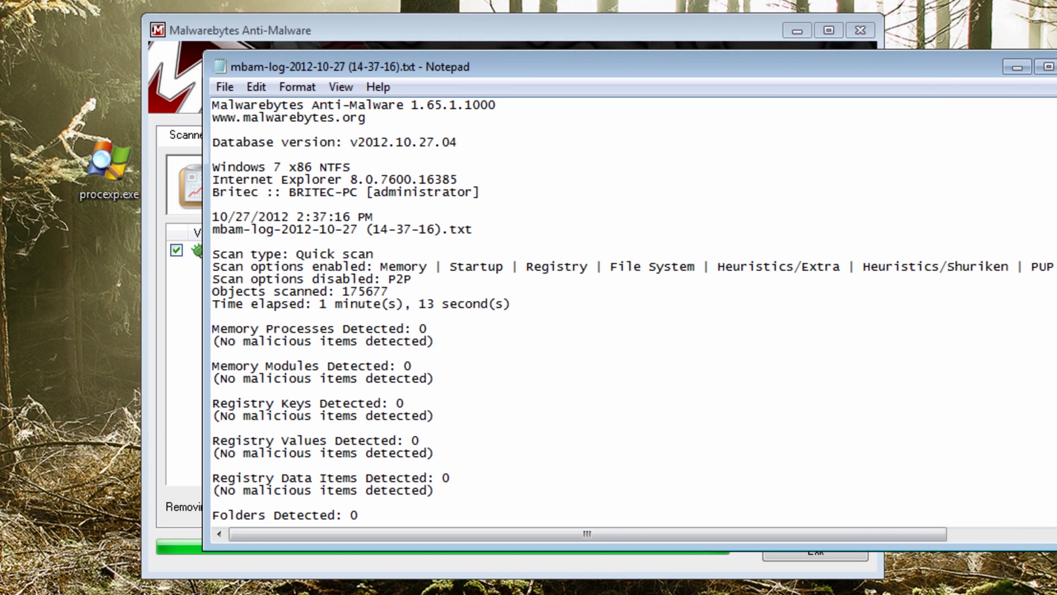
{"action": "key", "text": "alt+F4"}
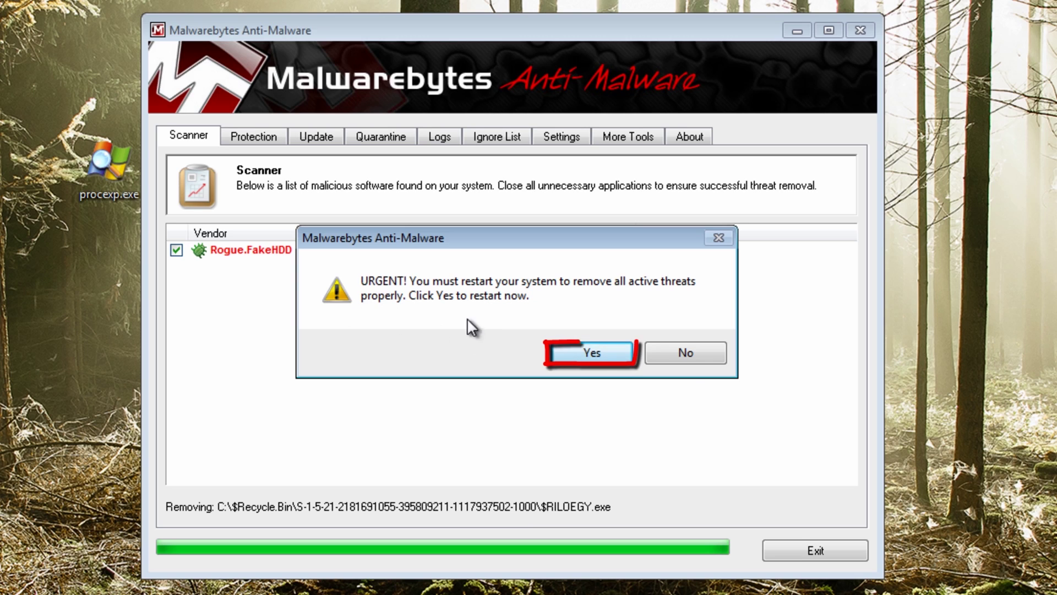
{"action": "left_click", "coordinate": [674, 353]}
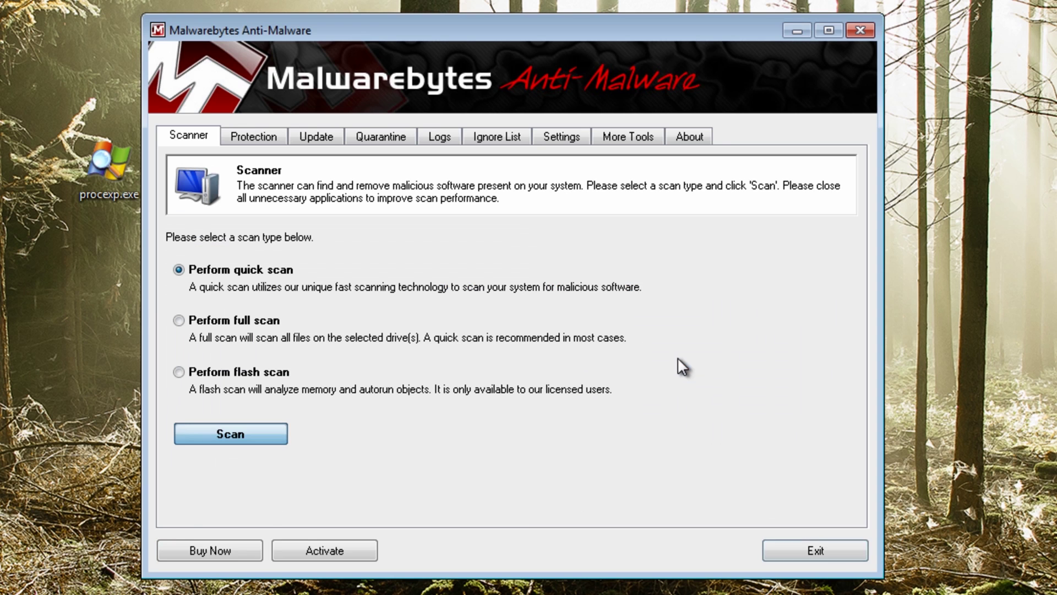
{"action": "left_click", "coordinate": [824, 550]}
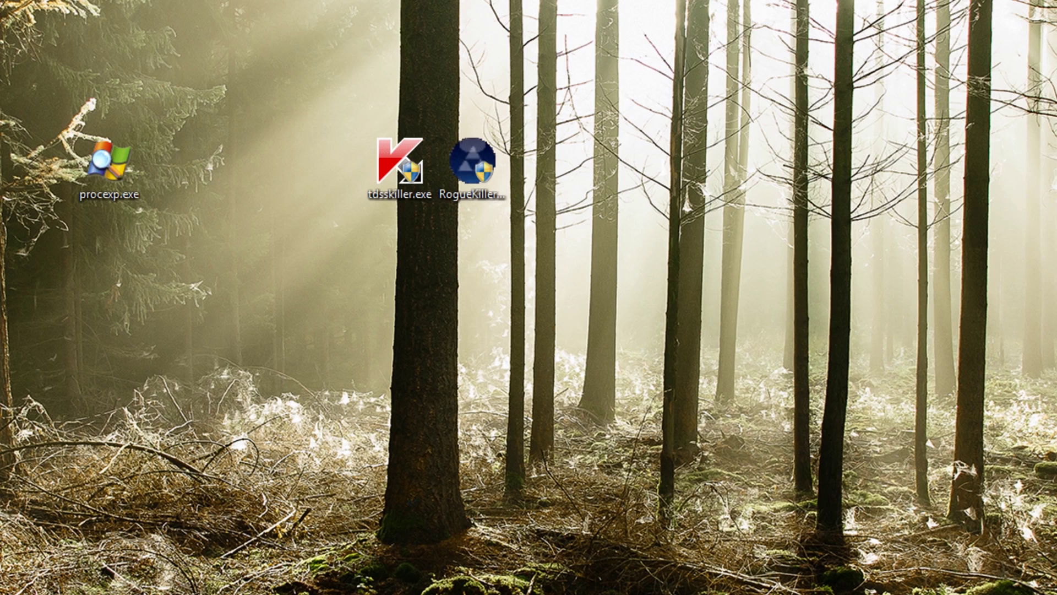
Run unhide.exe as administrator to unhide the 68514 files on C:, then dismiss its Finished message
{"action": "left_click_drag", "start_coordinate": [471, 238], "coordinate": [327, 169]}
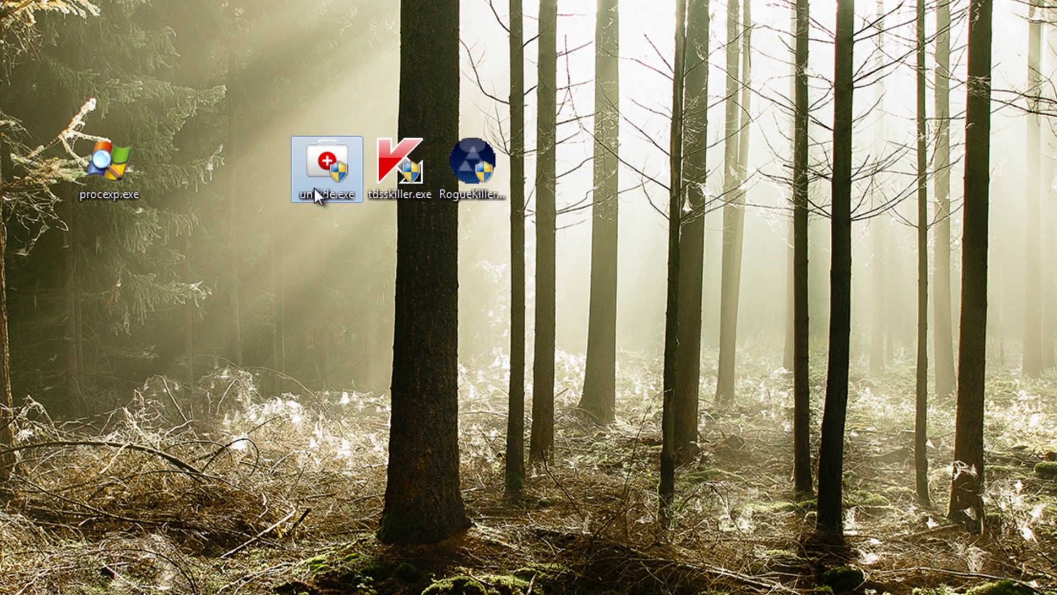
{"action": "double_click", "coordinate": [319, 167]}
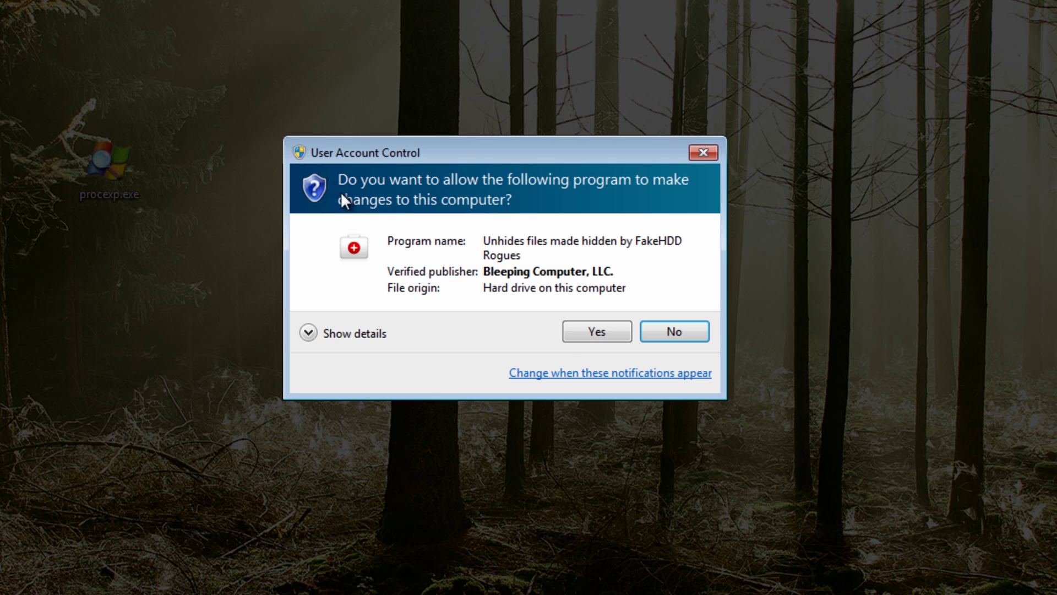
{"action": "left_click", "coordinate": [689, 336]}
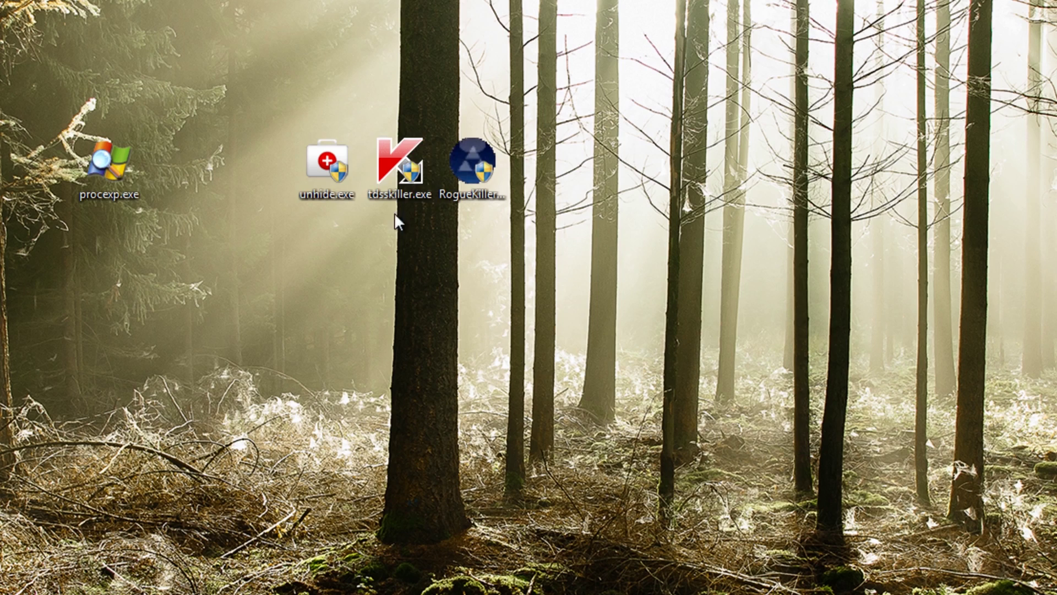
{"action": "right_click", "coordinate": [314, 158]}
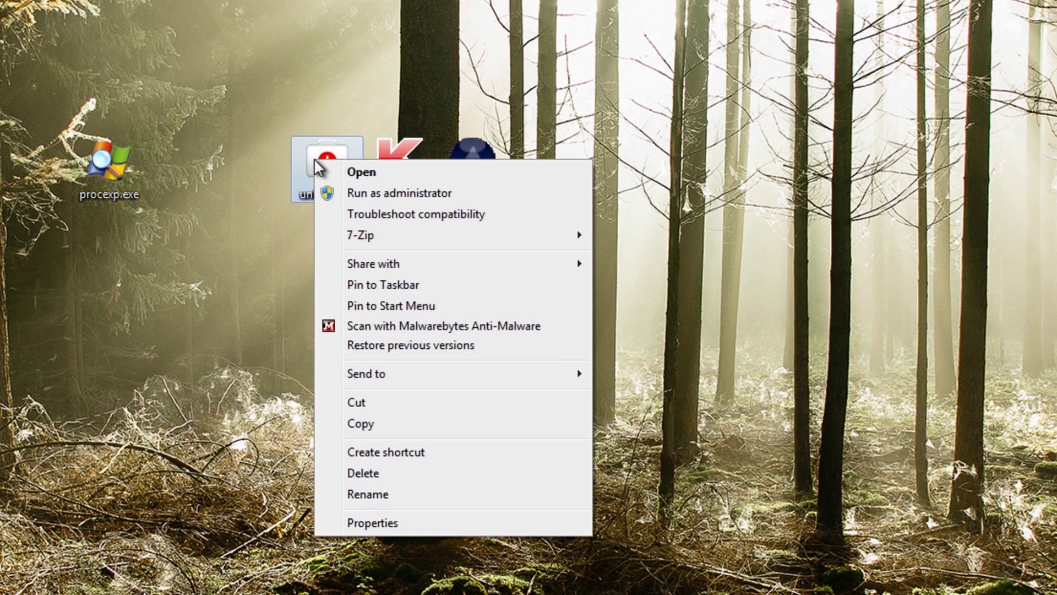
{"action": "left_click", "coordinate": [339, 193]}
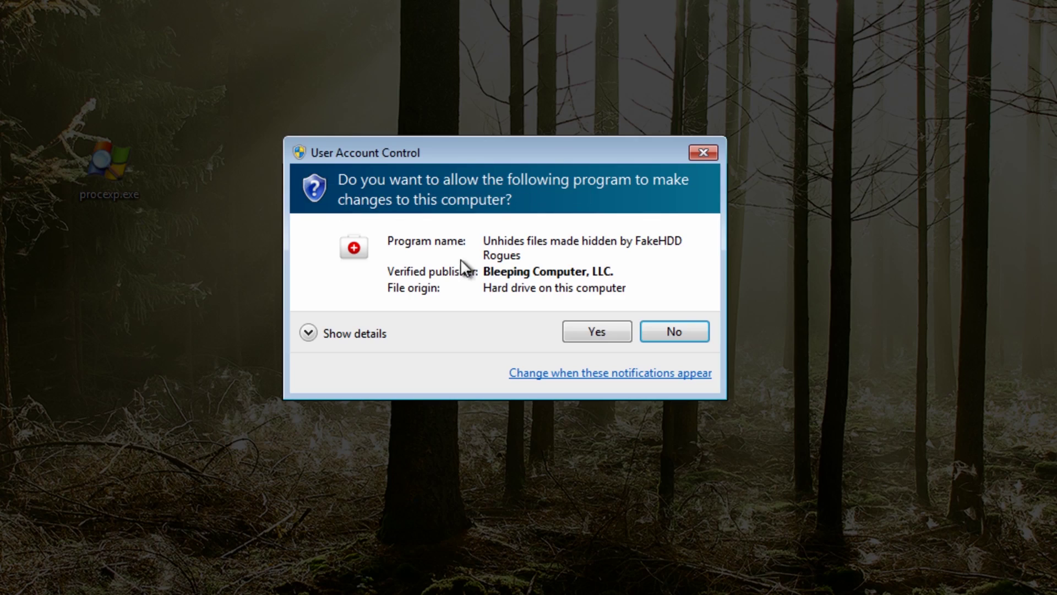
{"action": "left_click", "coordinate": [590, 322]}
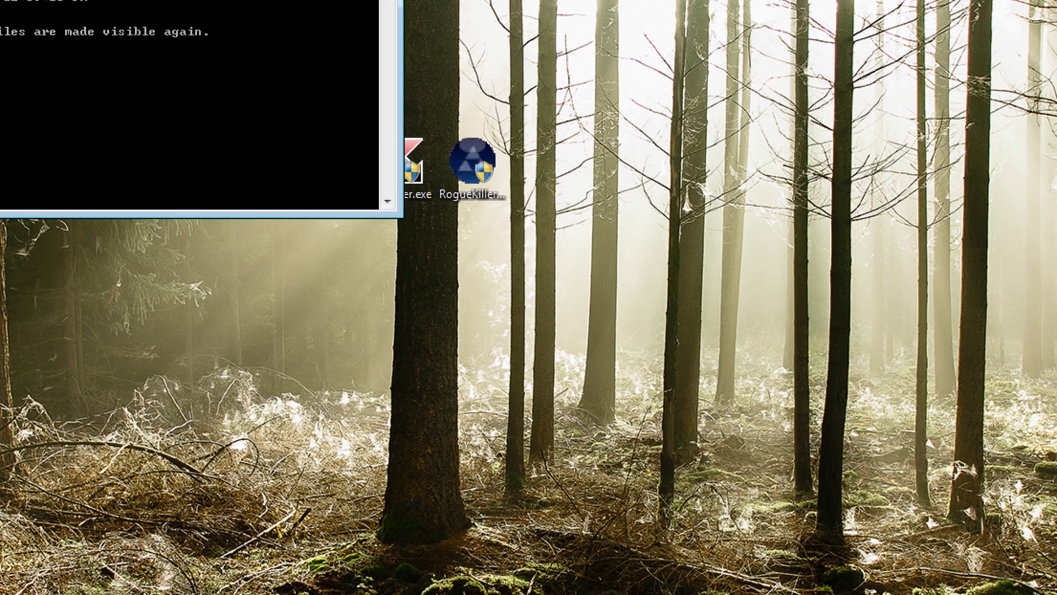
{"action": "left_click_drag", "start_coordinate": [0, 0], "coordinate": [404, 81]}
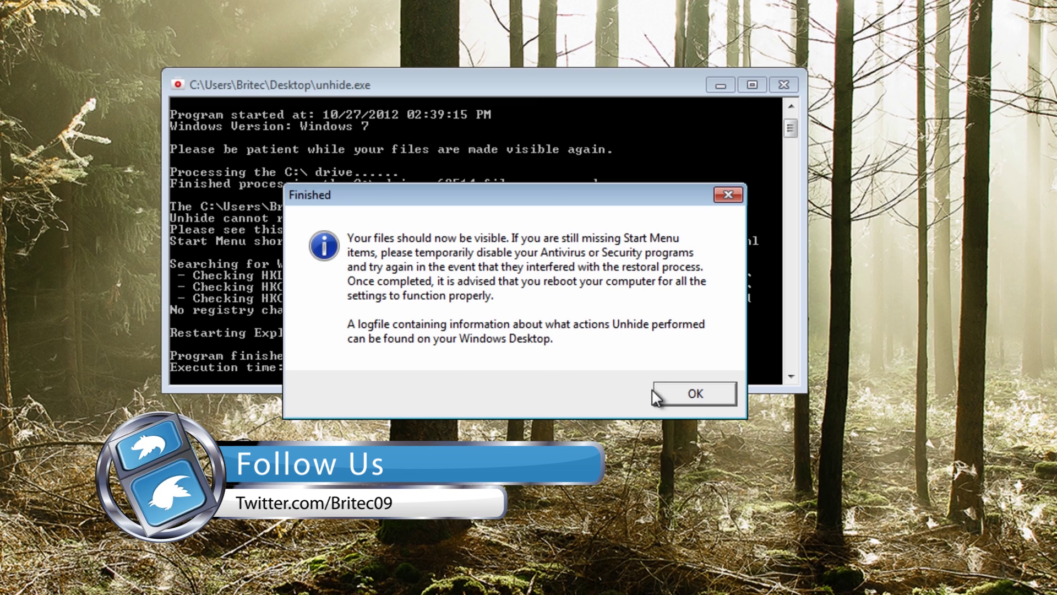
{"action": "left_click", "coordinate": [696, 394]}
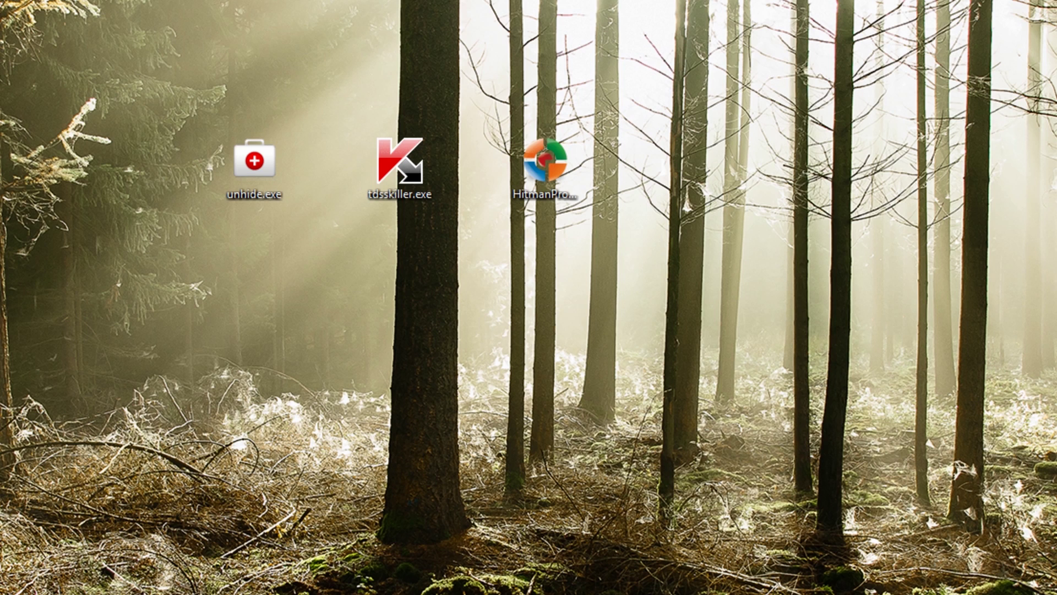
Run win7-32-sm-reset.exe from the desktop, confirm continuing, and acknowledge the restored default Start Menu
{"action": "left_click_drag", "start_coordinate": [0, 457], "coordinate": [148, 165]}
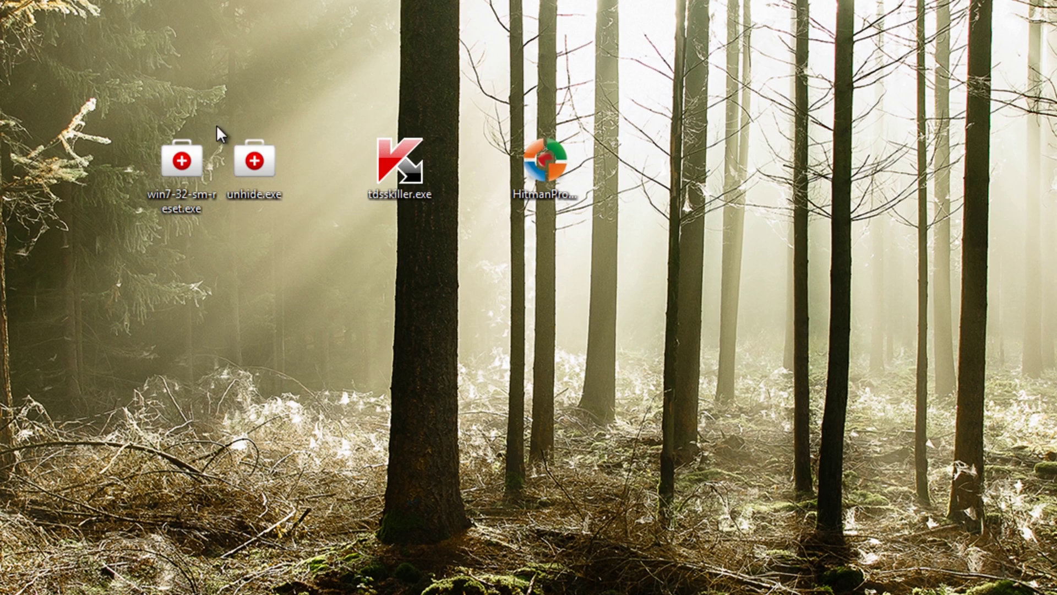
{"action": "double_click", "coordinate": [188, 162]}
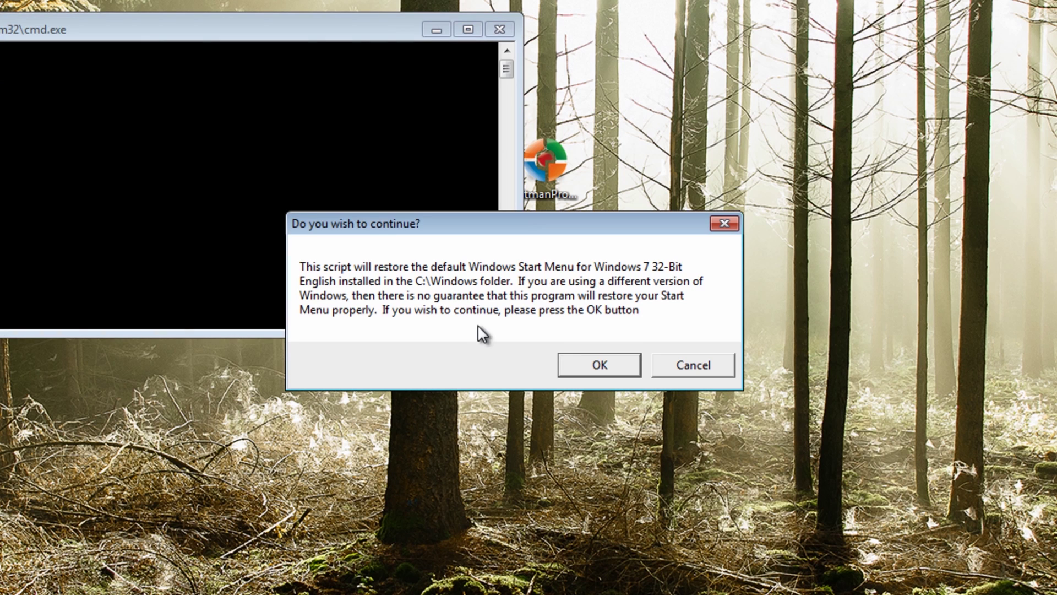
{"action": "left_click_drag", "start_coordinate": [156, 22], "coordinate": [477, 43]}
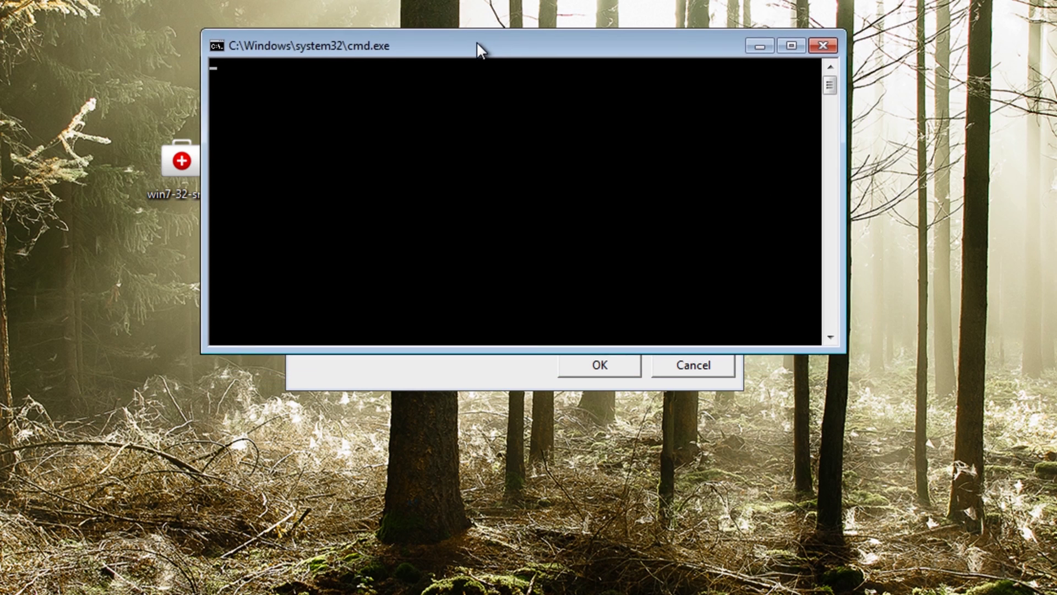
{"action": "left_click", "coordinate": [429, 368]}
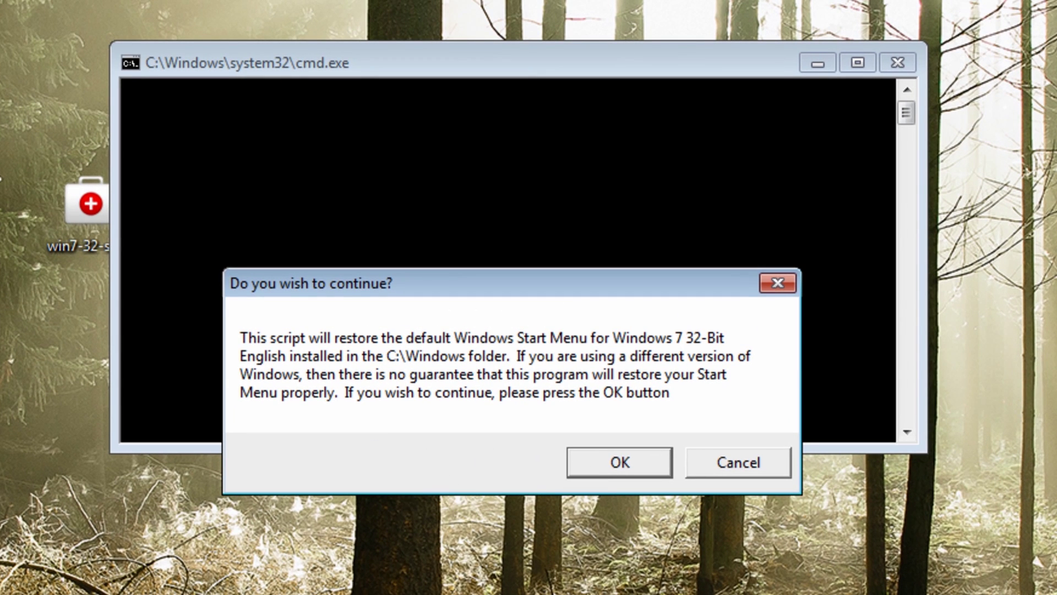
{"action": "left_click", "coordinate": [401, 503]}
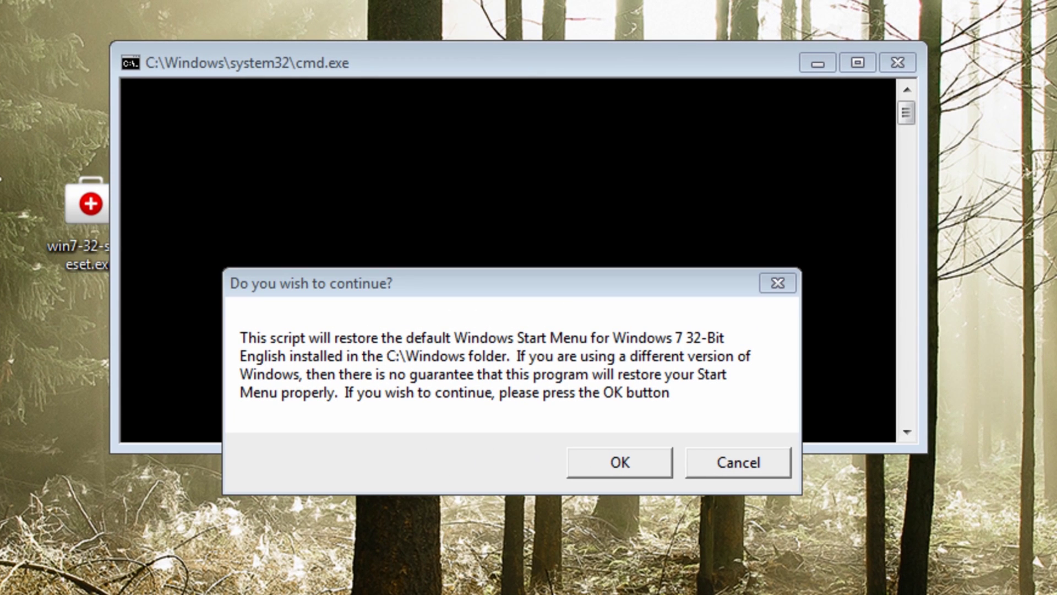
{"action": "left_click", "coordinate": [614, 466]}
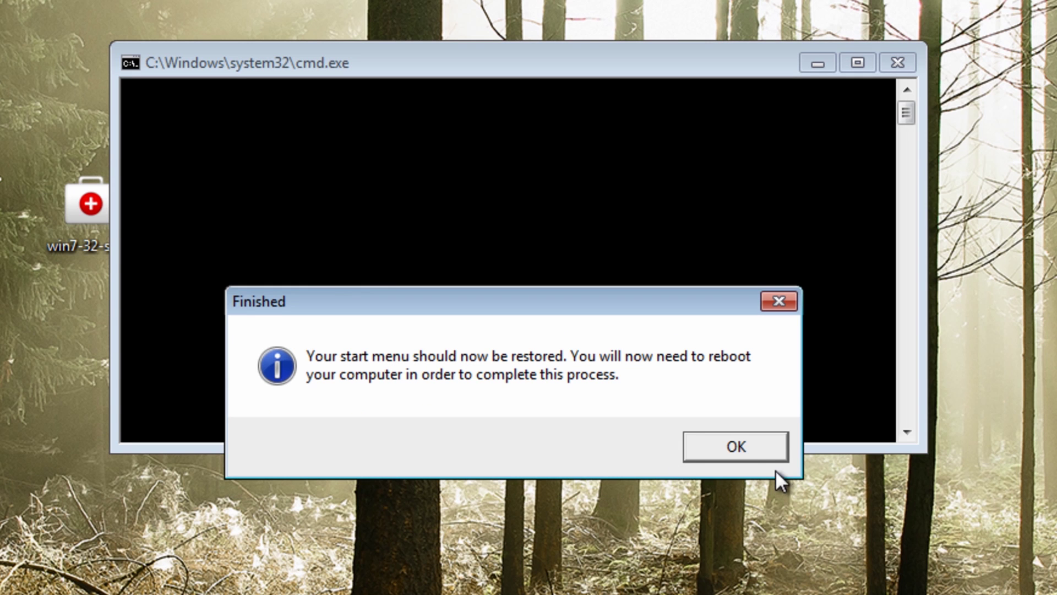
{"action": "left_click", "coordinate": [748, 453]}
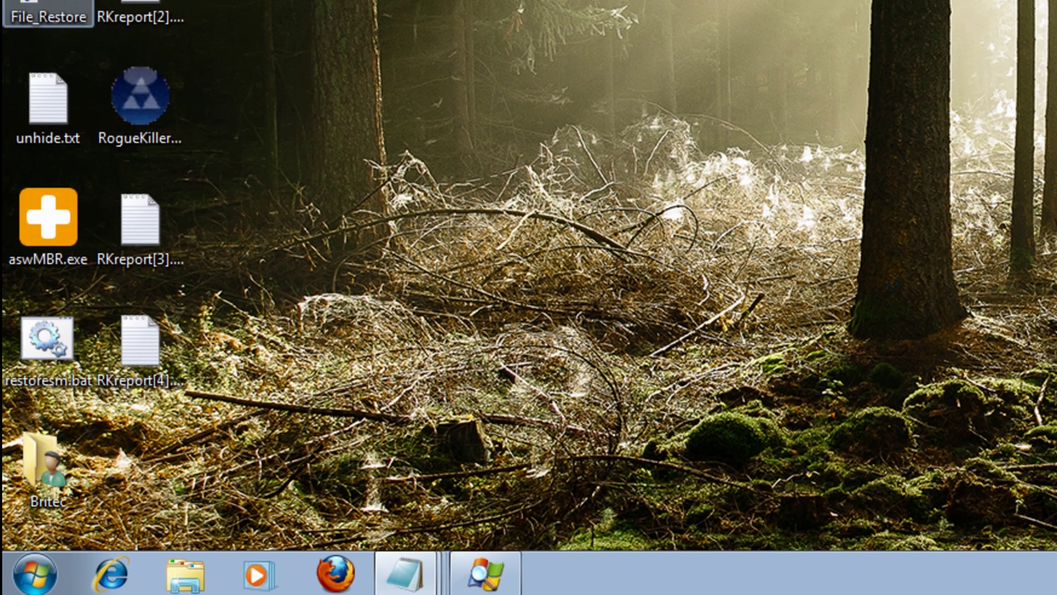
Delete the File_Restore item from the desktop
{"action": "right_click", "coordinate": [48, 11]}
{"action": "left_click", "coordinate": [127, 341]}
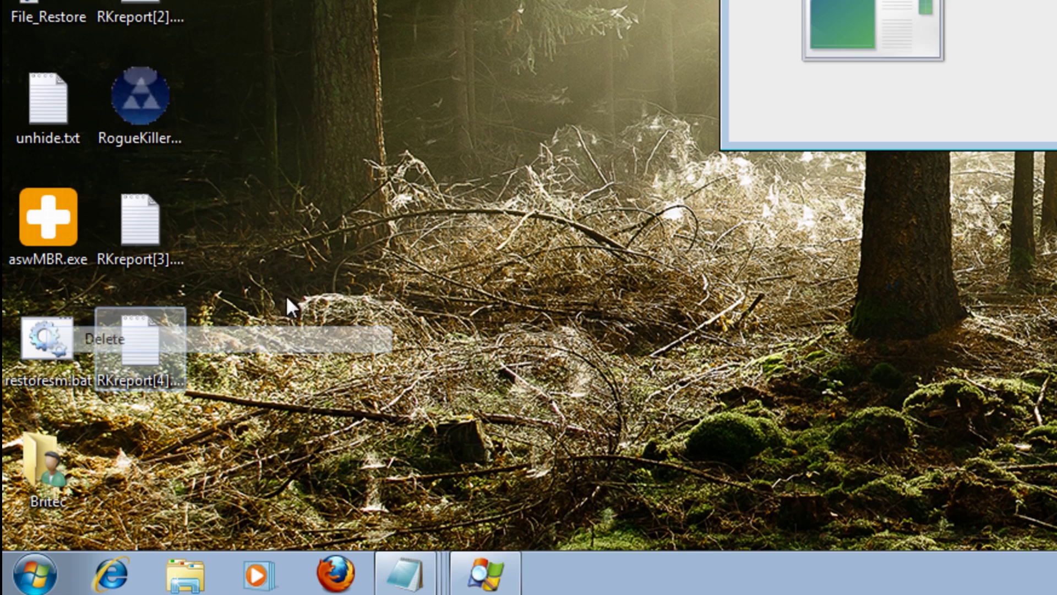
{"action": "key", "text": "Return"}
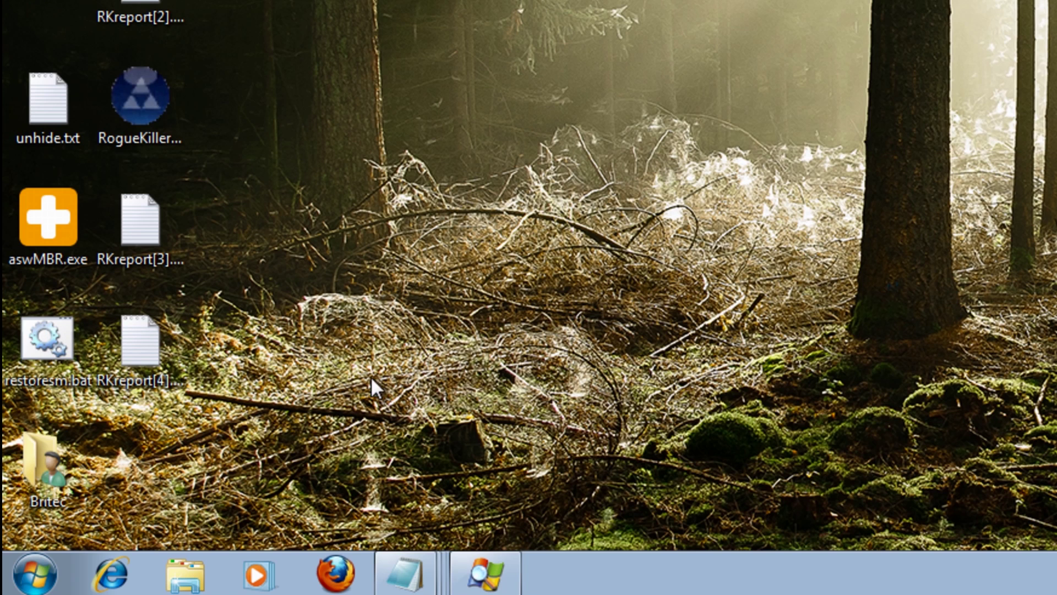
Open restoresm.bat in Notepad to read its four xcopy commands from %Temp%\smtmp, then close it
{"action": "left_click_drag", "start_coordinate": [89, 327], "coordinate": [682, 148]}
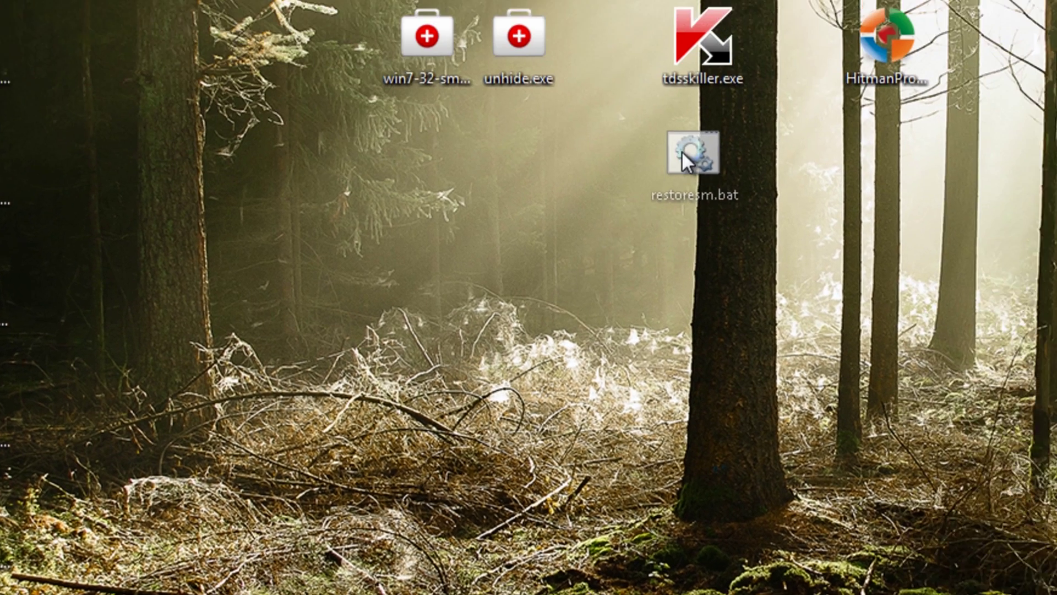
{"action": "right_click", "coordinate": [567, 297]}
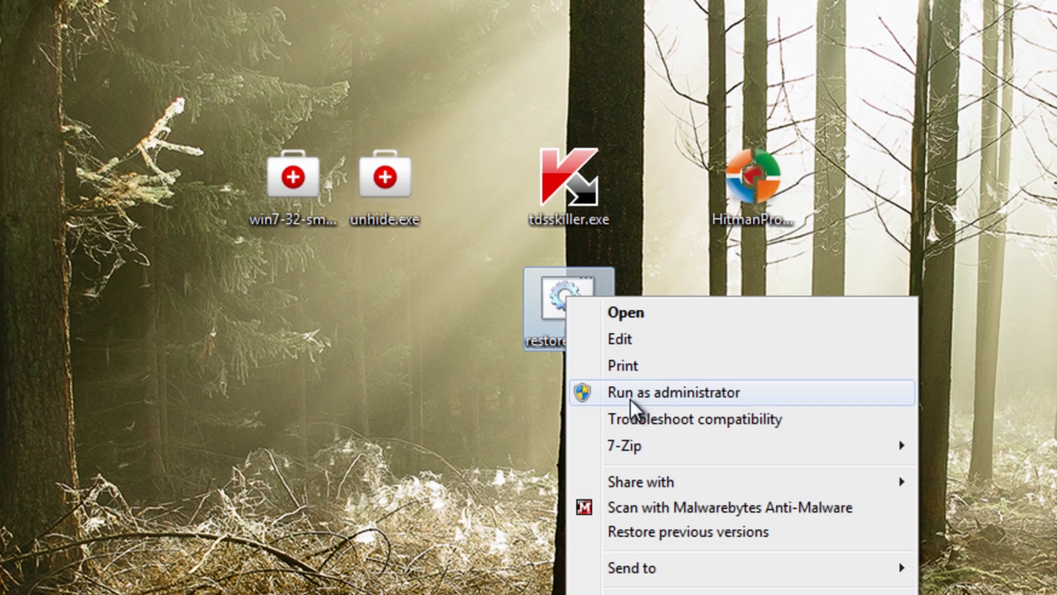
{"action": "left_click", "coordinate": [631, 344]}
{"action": "left_click_drag", "start_coordinate": [751, 53], "coordinate": [683, 74]}
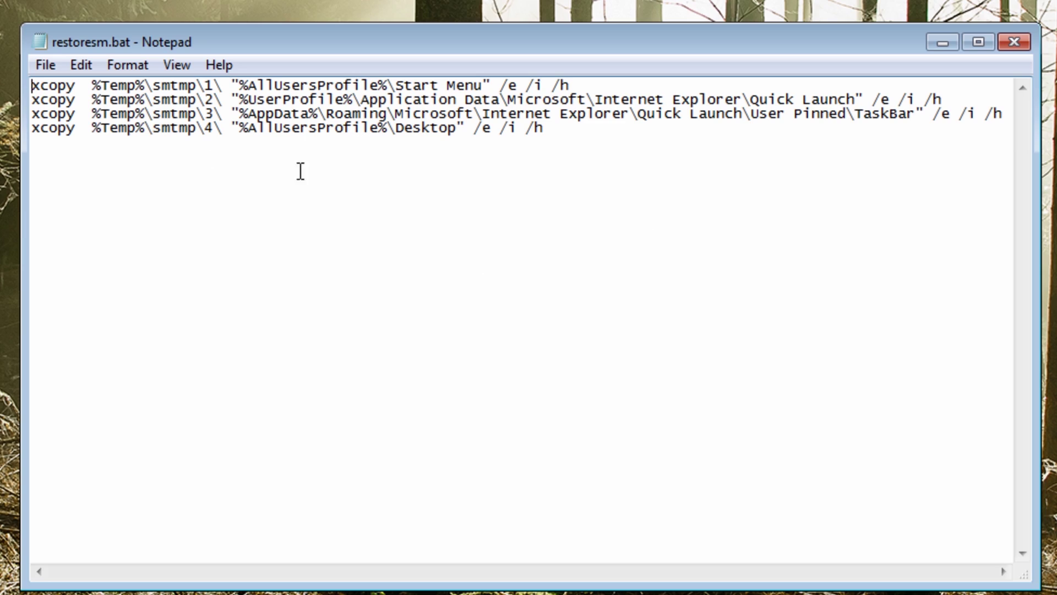
{"action": "left_click", "coordinate": [1015, 42]}
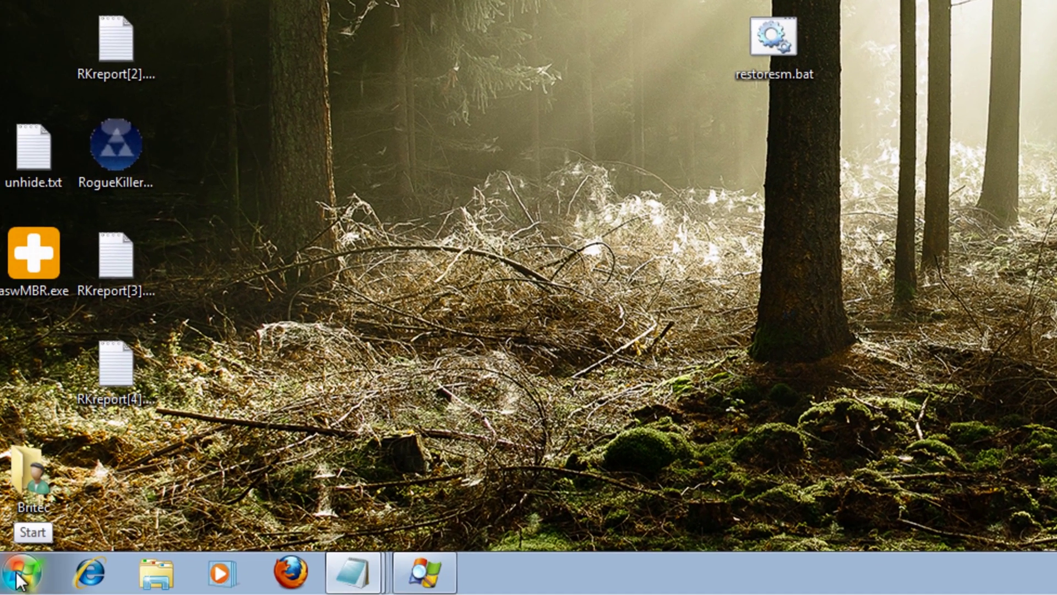
{"action": "right_click", "coordinate": [17, 573]}
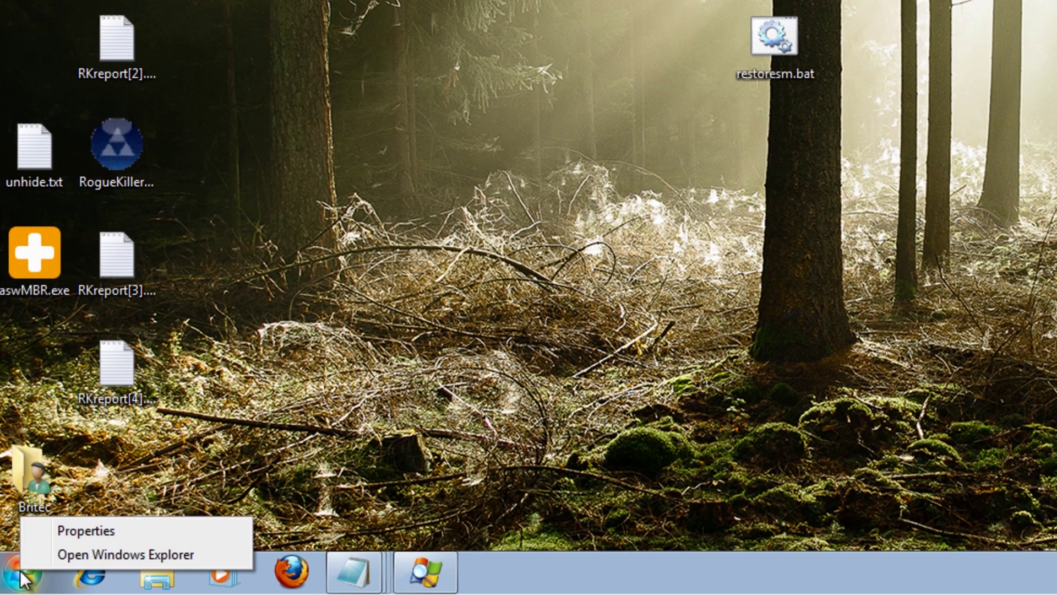
{"action": "left_click", "coordinate": [68, 529]}
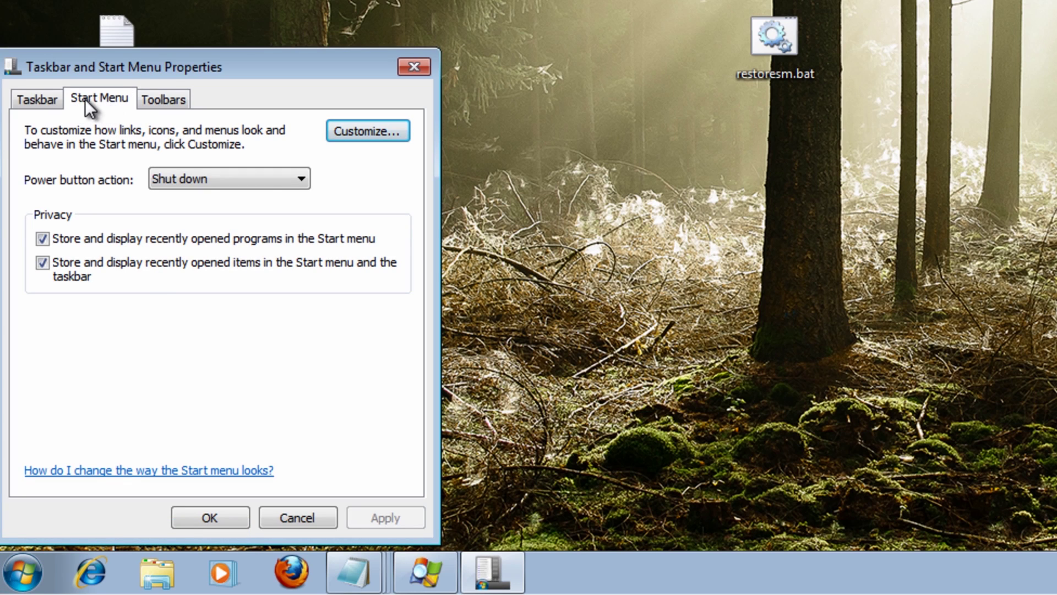
{"action": "left_click", "coordinate": [365, 132]}
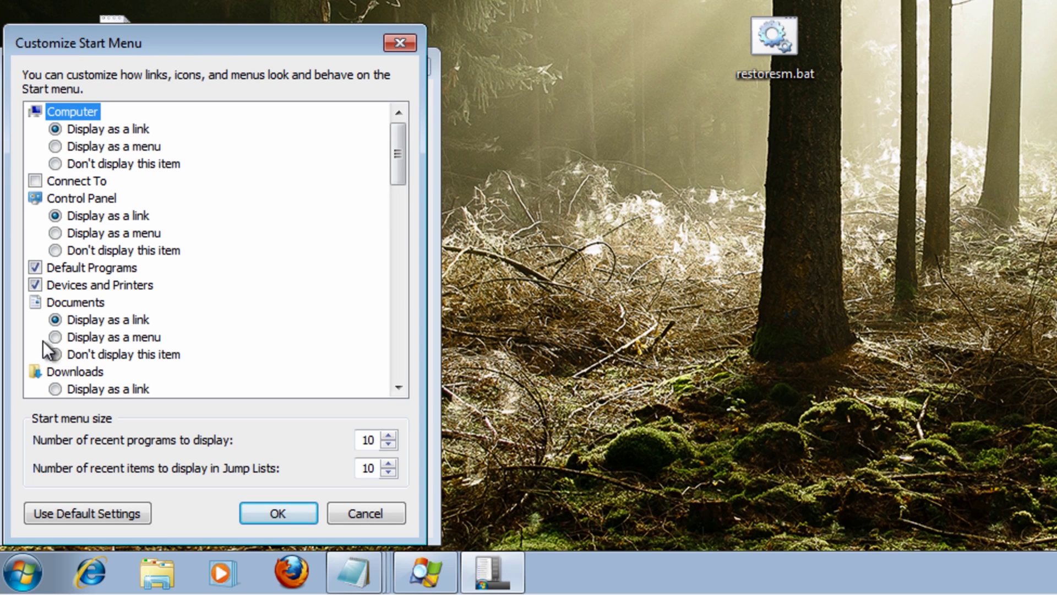
{"action": "left_click_drag", "start_coordinate": [399, 138], "coordinate": [384, 215]}
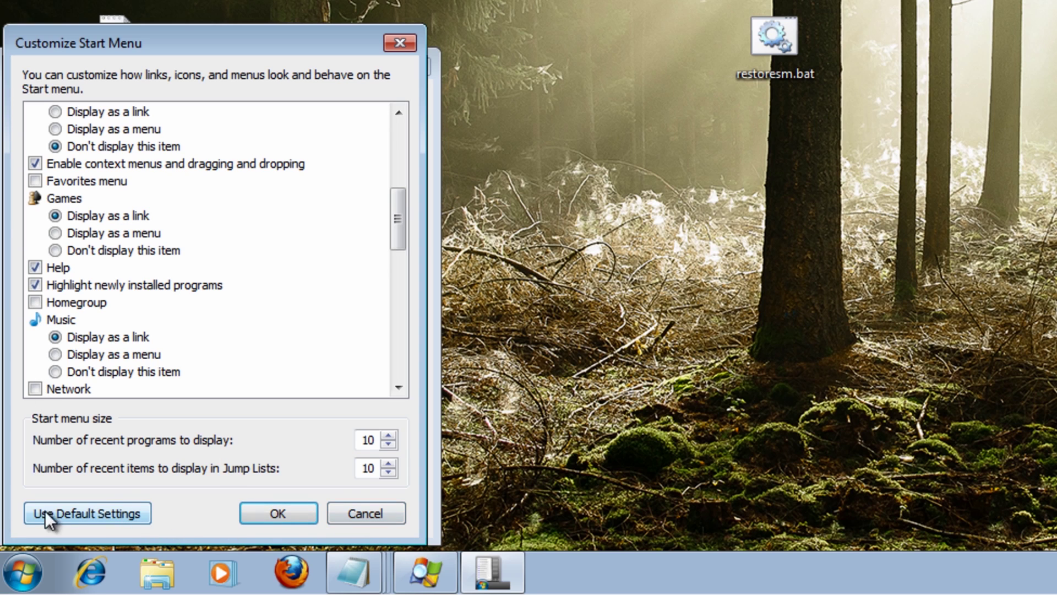
{"action": "left_click", "coordinate": [373, 513]}
{"action": "left_click", "coordinate": [414, 66]}
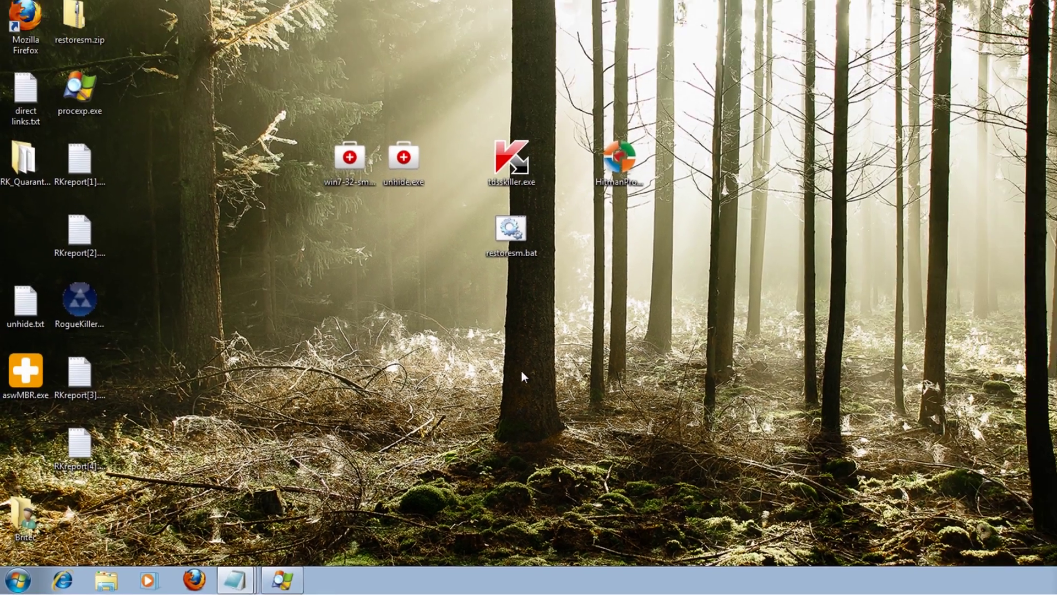